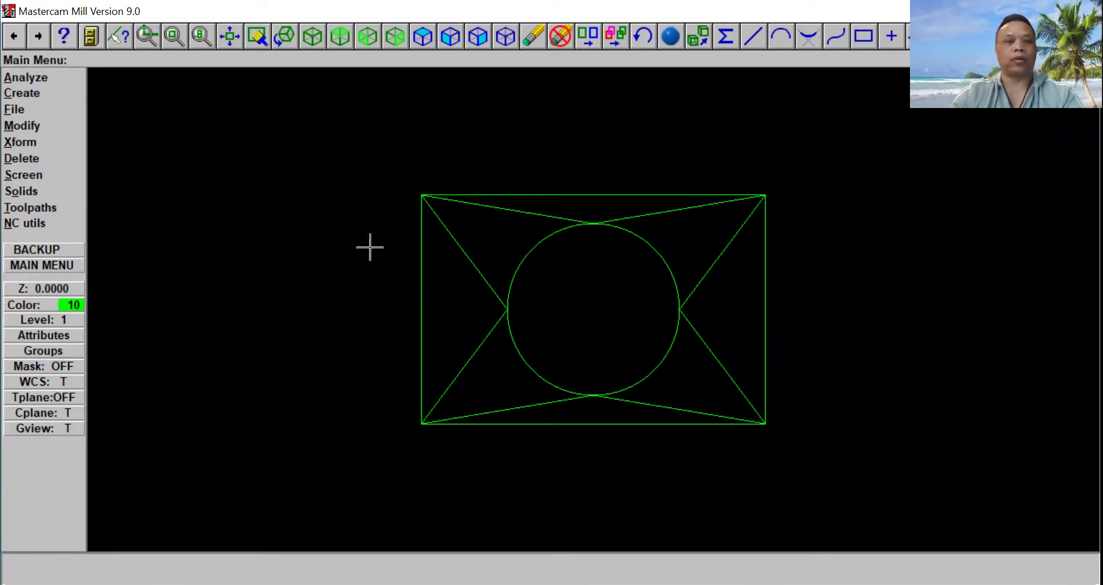
# Start a pocket toolpath and chain the four arcs of the central circle clockwise, ending each chain at its branch point.
pyautogui.click(61, 211)
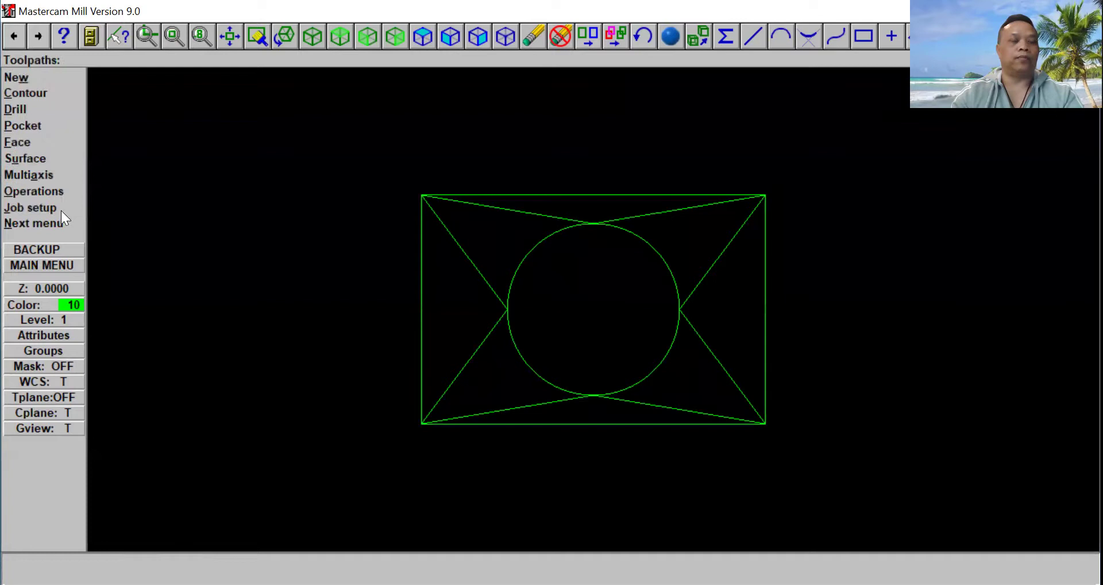
pyautogui.click(39, 128)
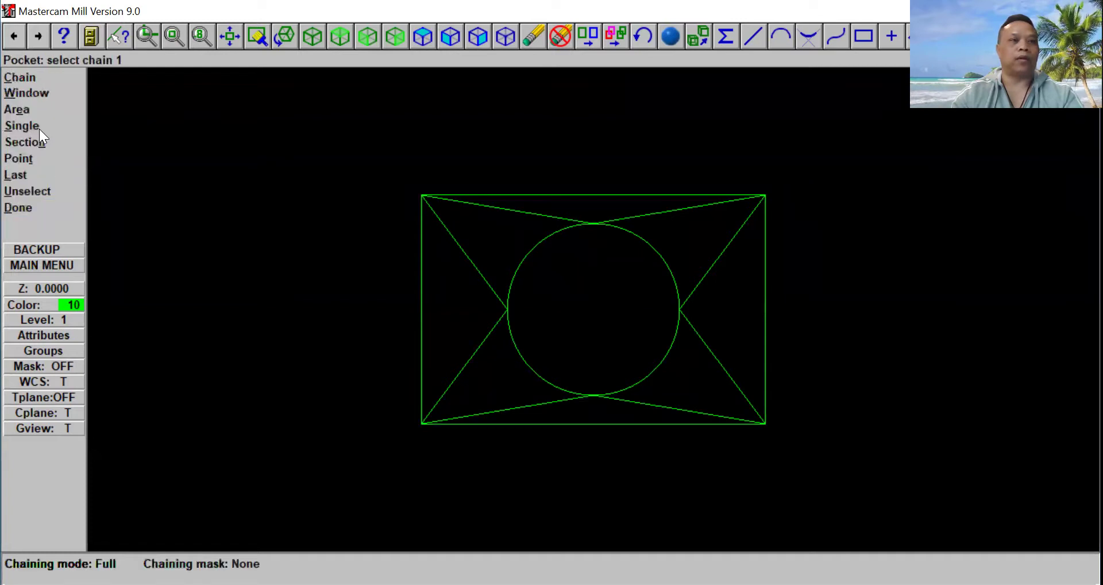
pyautogui.click(34, 78)
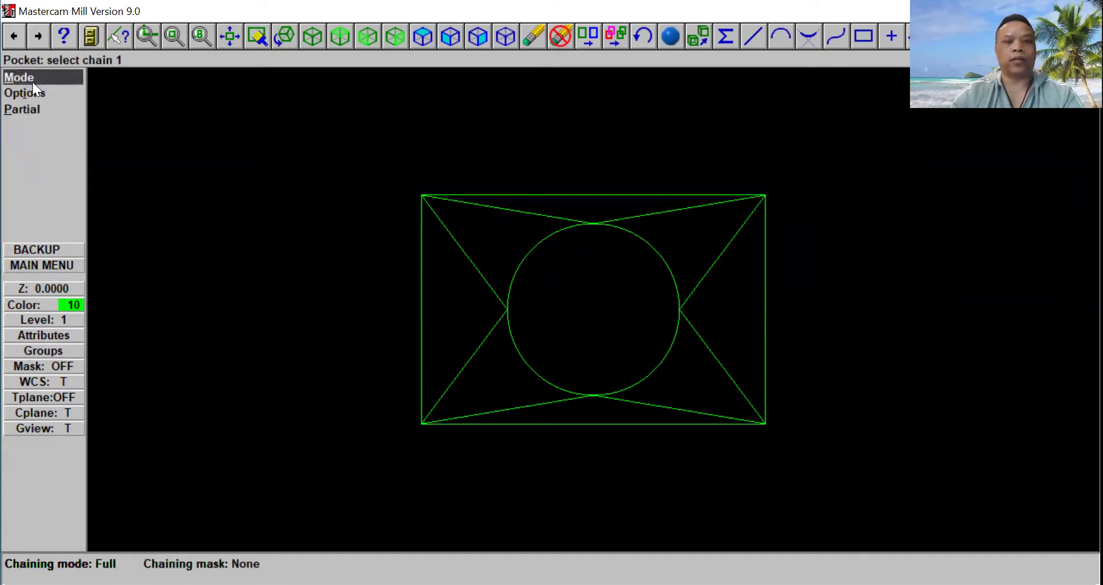
pyautogui.click(510, 282)
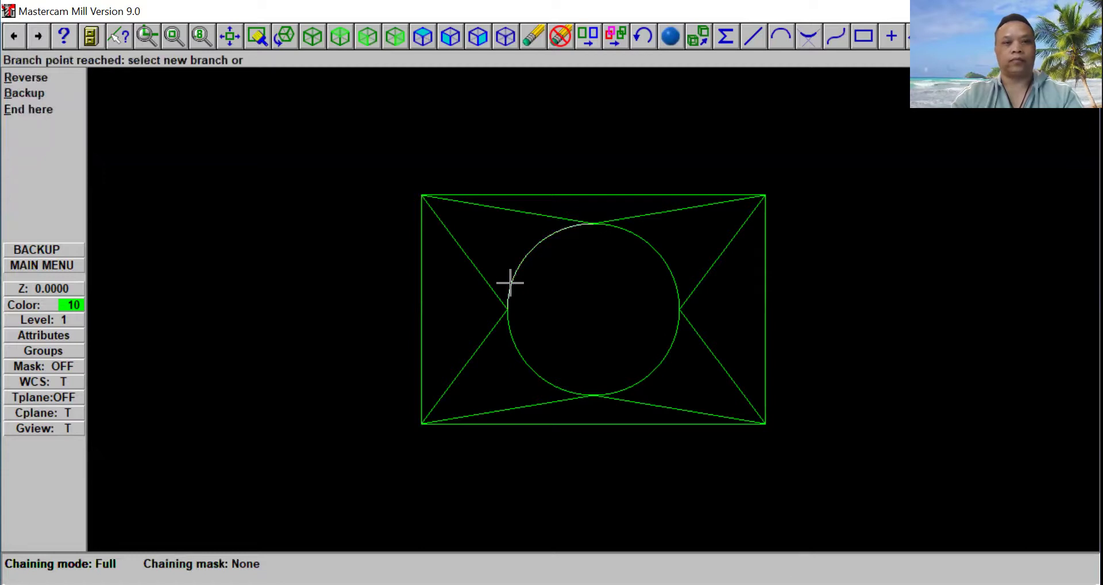
pyautogui.click(55, 110)
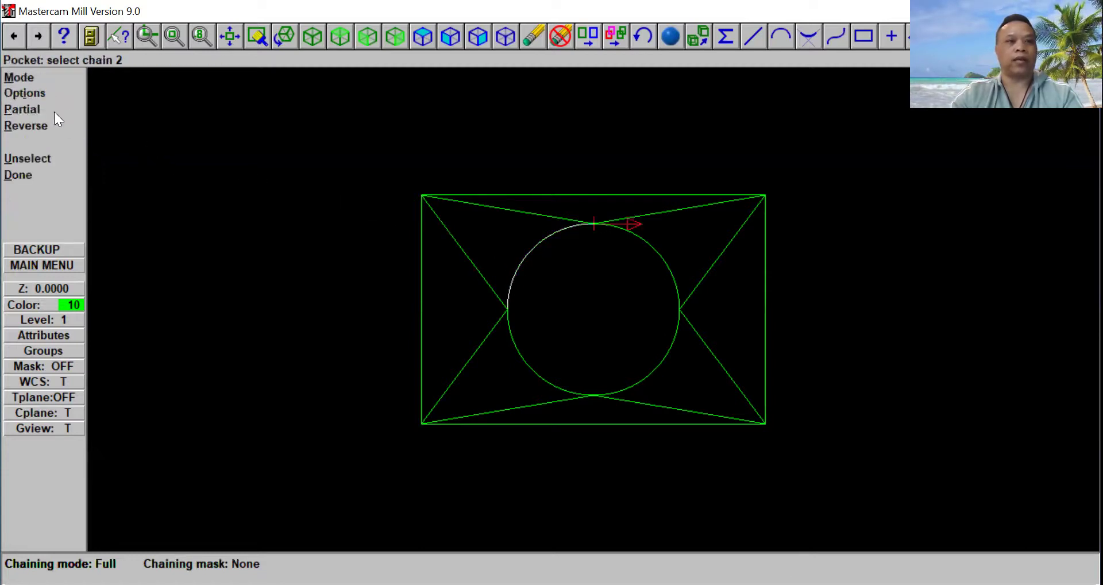
pyautogui.click(628, 229)
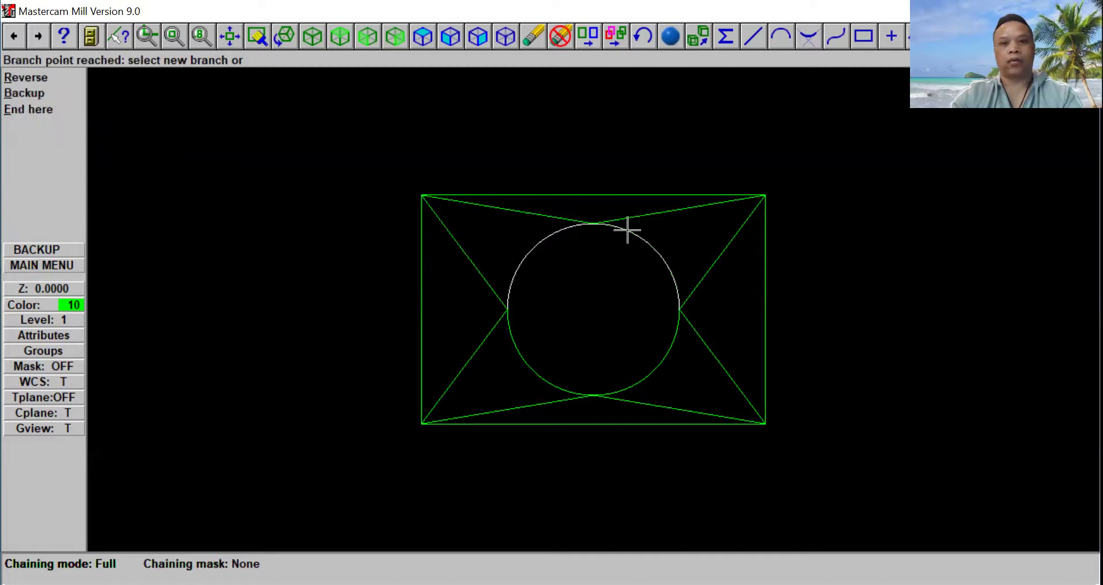
pyautogui.click(63, 111)
pyautogui.click(673, 335)
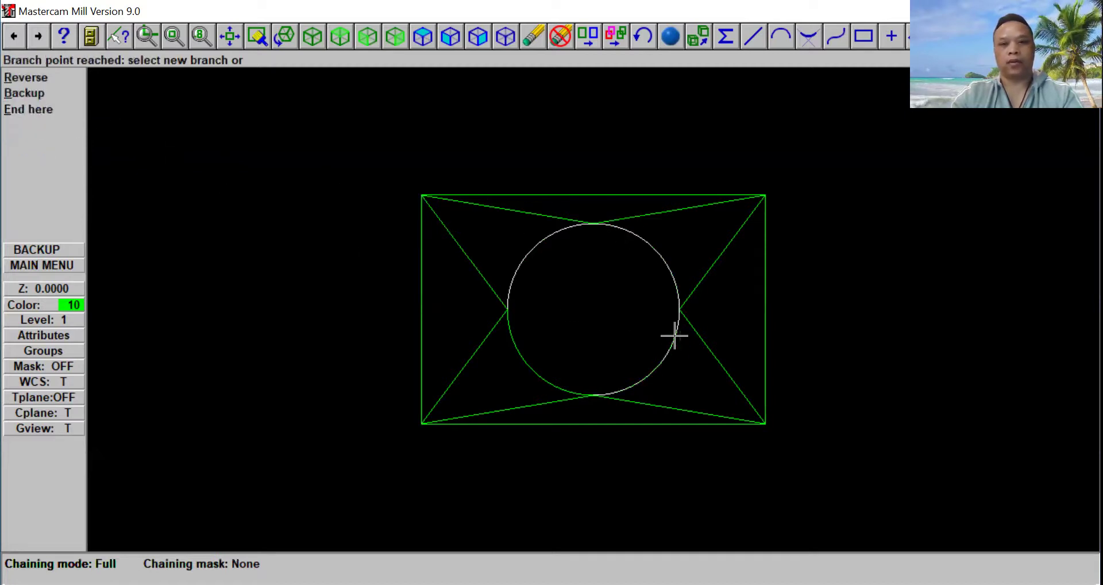
pyautogui.click(57, 111)
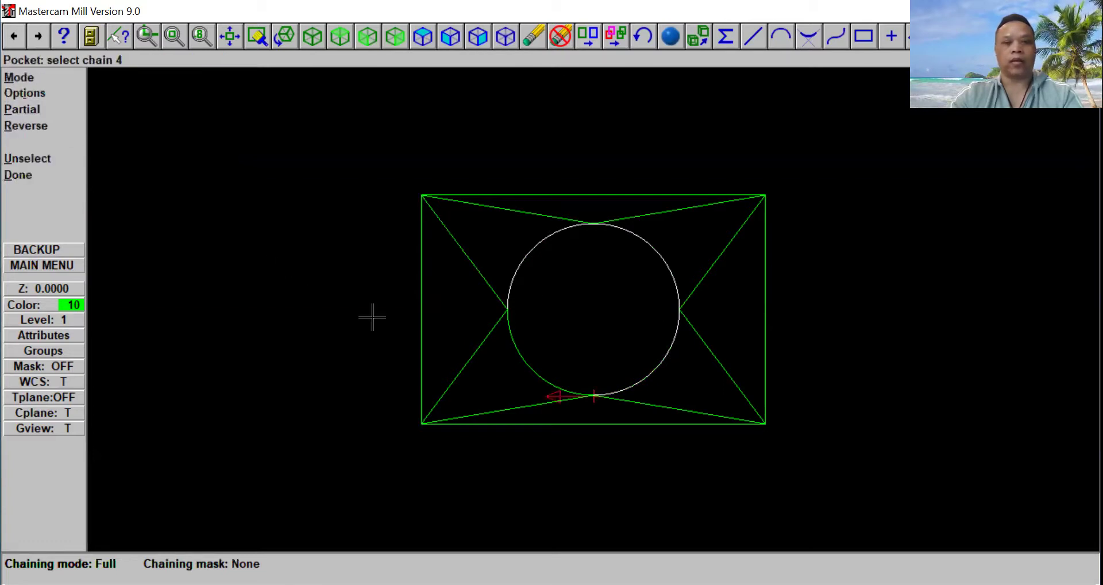
pyautogui.click(546, 380)
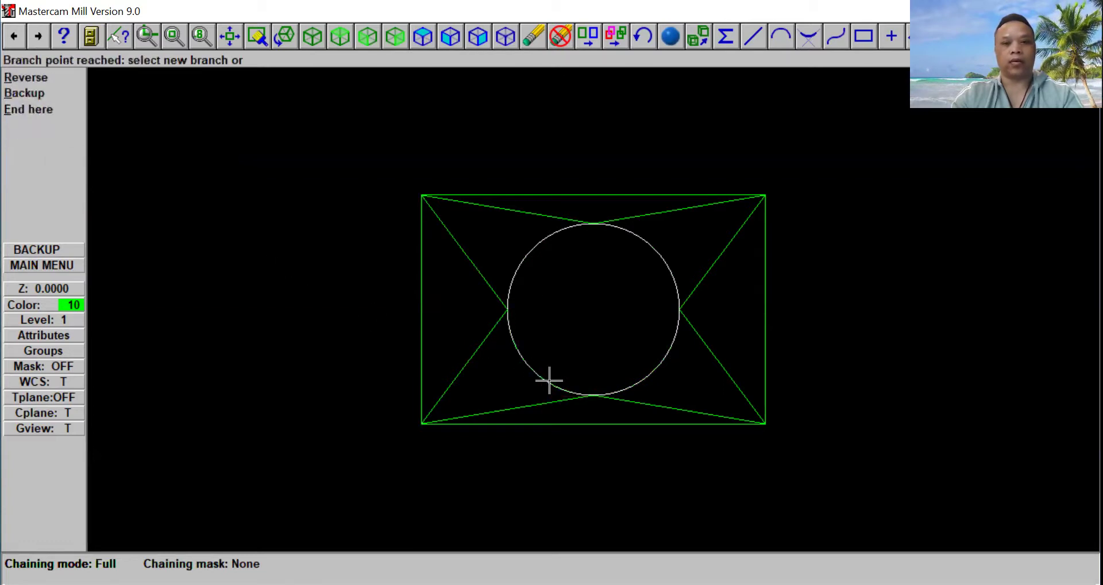
pyautogui.click(52, 113)
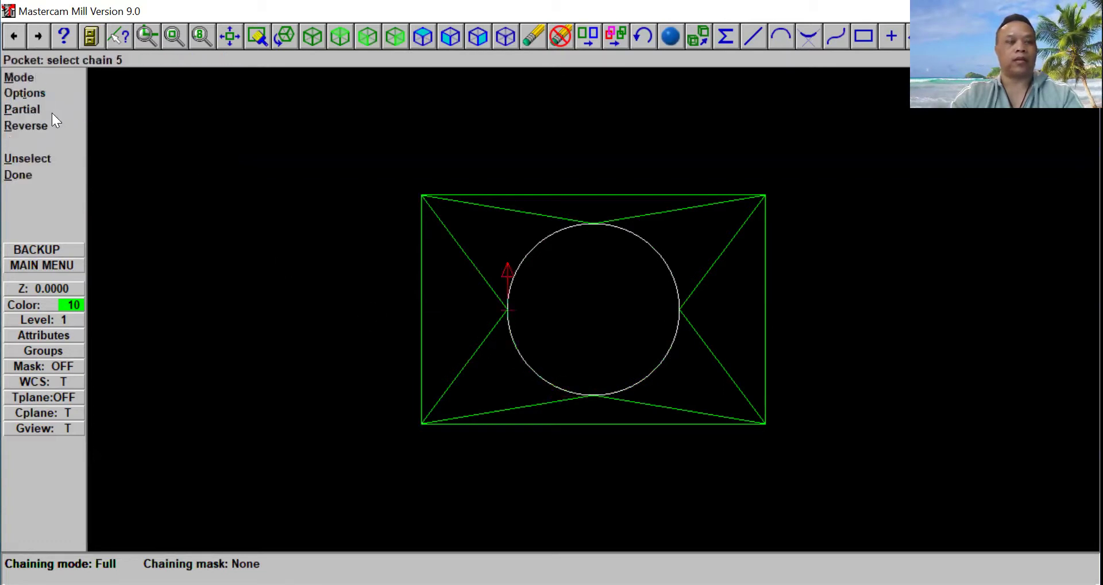
pyautogui.click(41, 171)
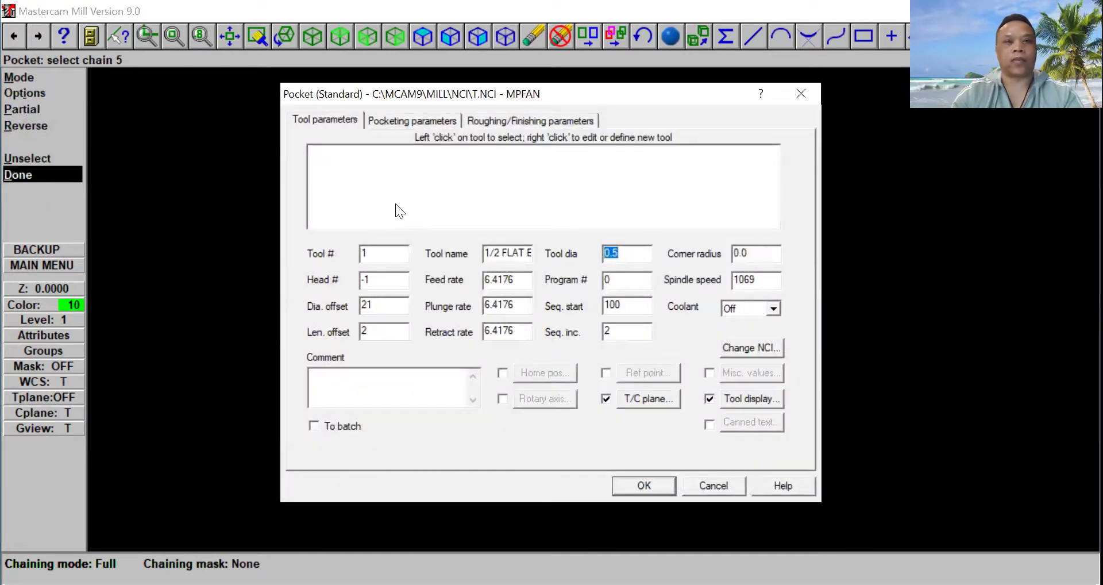
# Load the 1/8 FLAT ENDMILL (0.1250 in.) from the tool library for the pocket toolpath.
pyautogui.rightClick(353, 157)
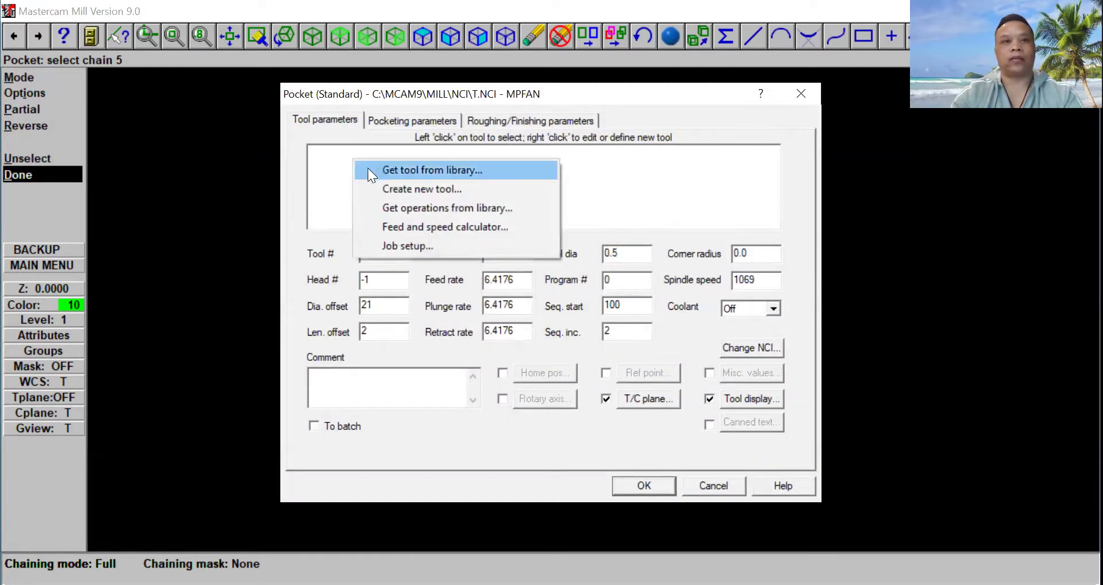
pyautogui.click(388, 171)
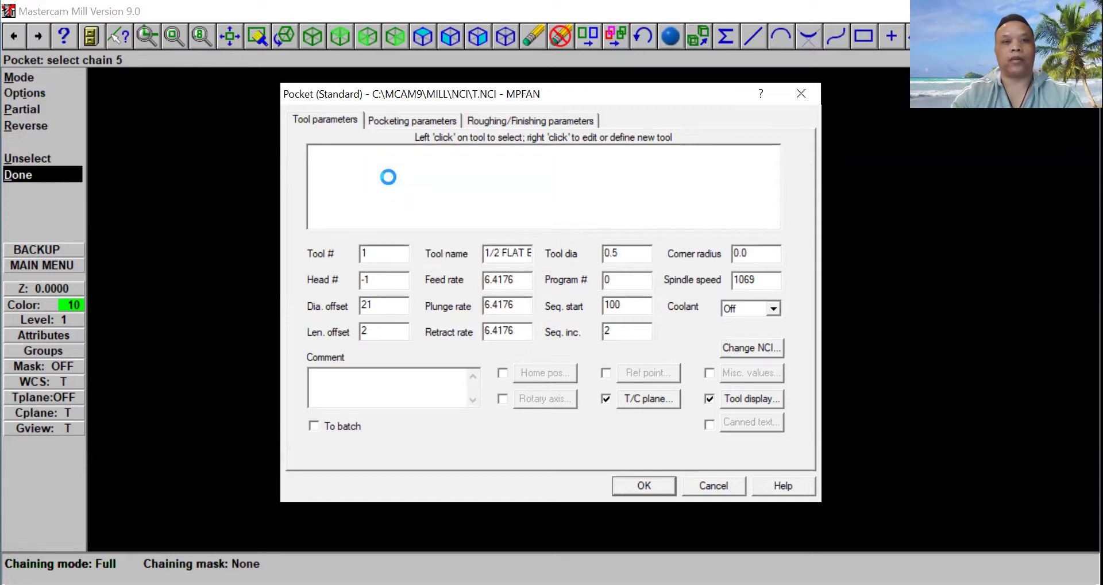
pyautogui.moveTo(835, 203); pyautogui.dragTo(842, 314)
pyautogui.click(568, 258)
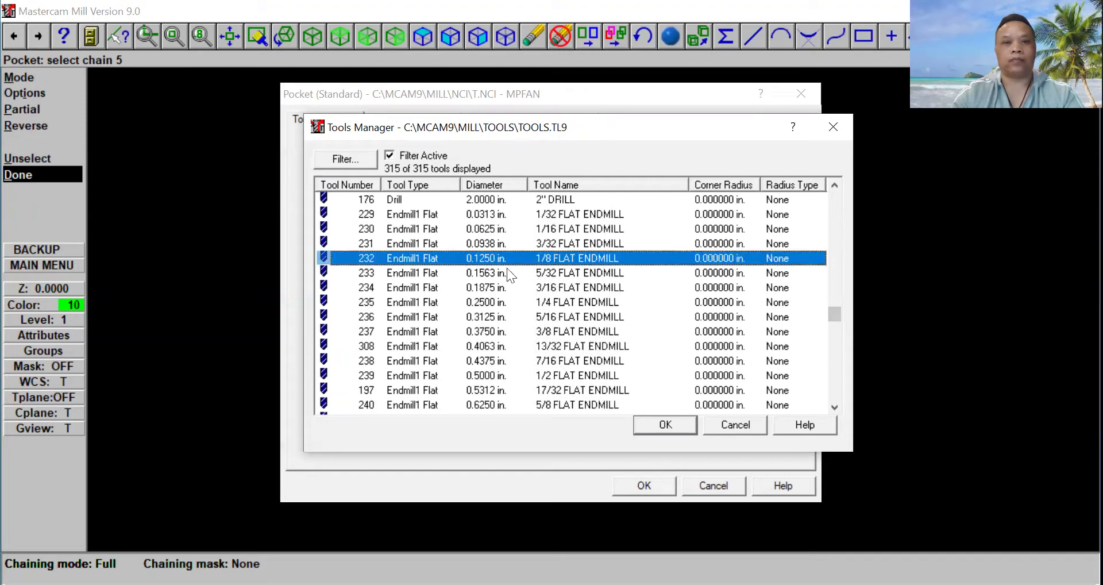
pyautogui.click(665, 427)
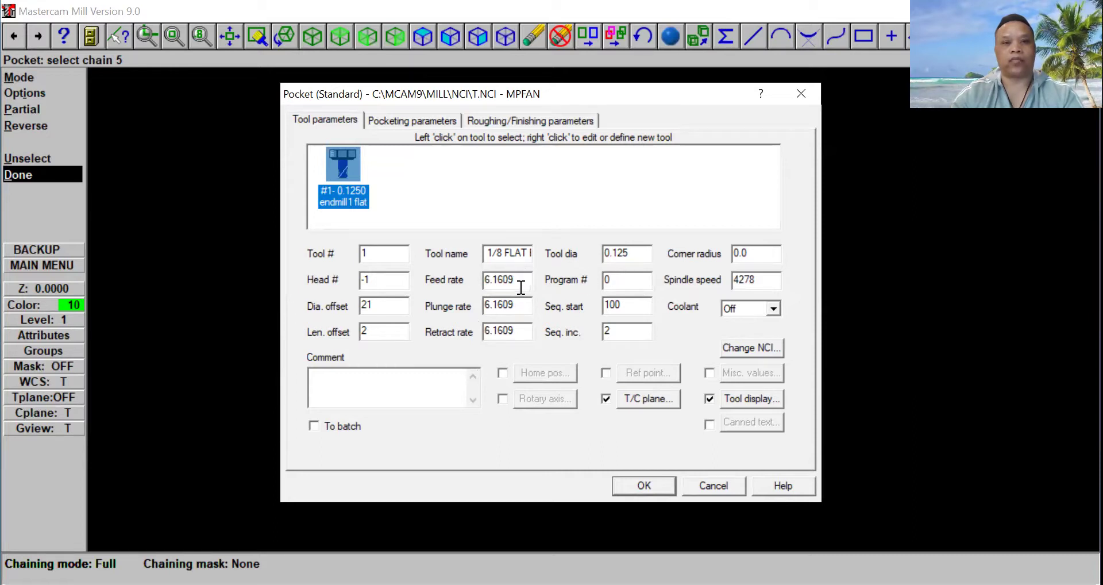
# Set the endmill's feed rate, plunge rate and retract rate to 7.0 each.
pyautogui.moveTo(524, 279); pyautogui.dragTo(372, 296)
pyautogui.write('7.0')
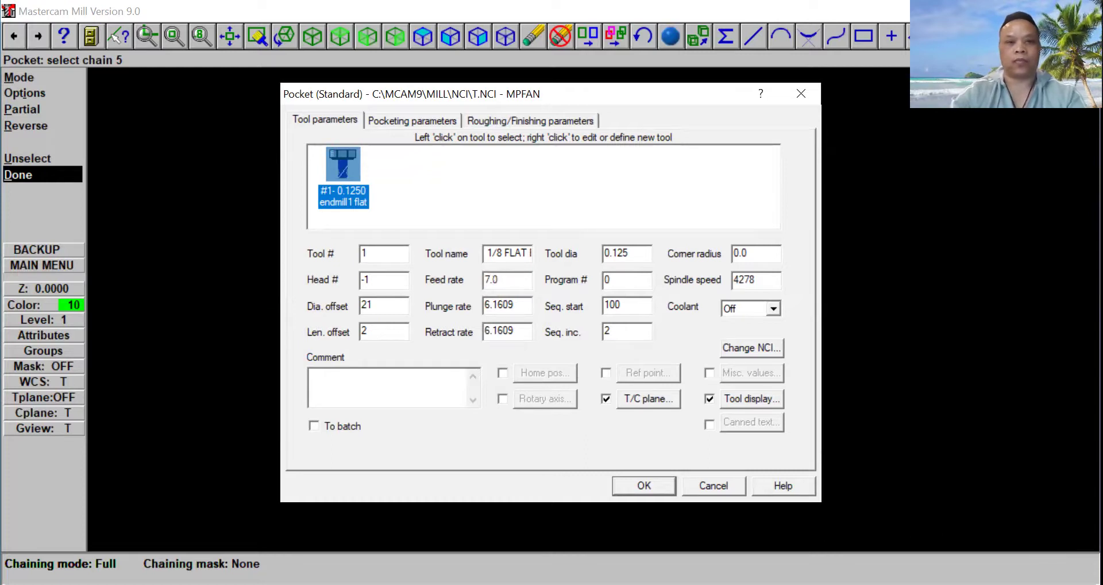
pyautogui.moveTo(521, 305); pyautogui.dragTo(477, 306)
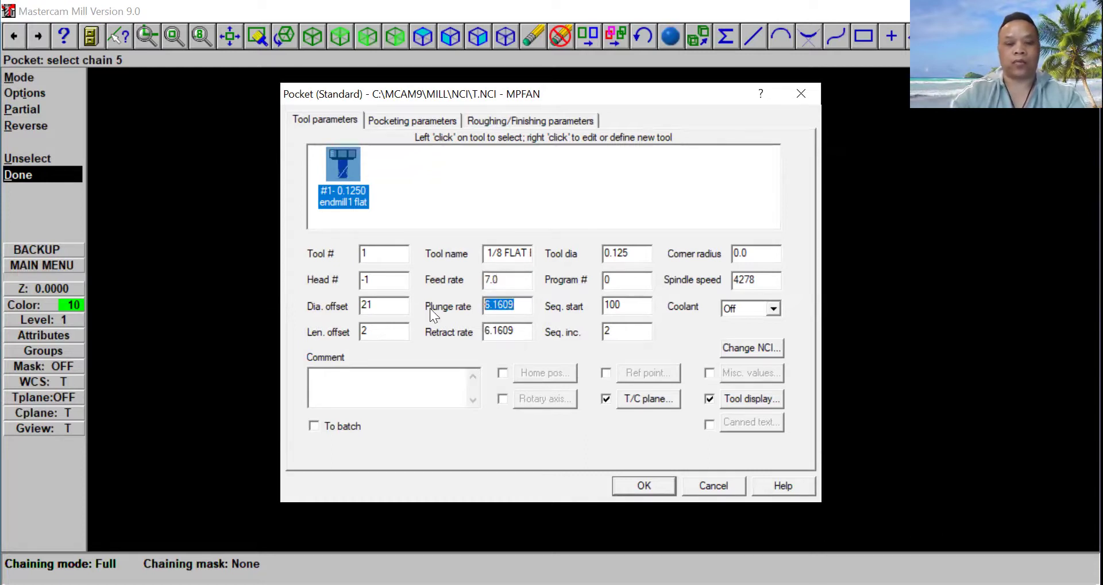
pyautogui.write('7.0')
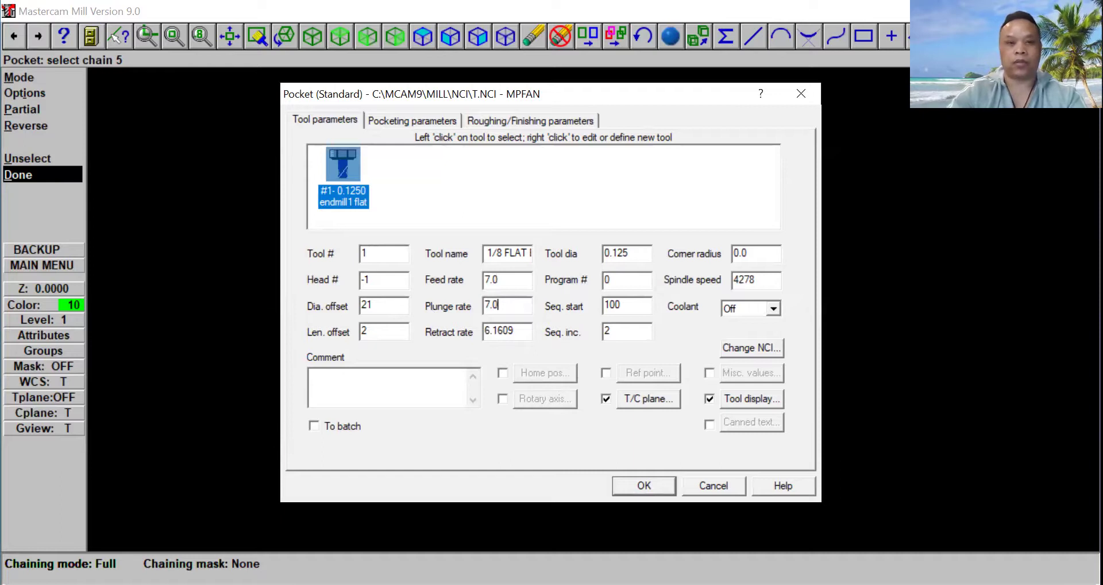
pyautogui.moveTo(520, 333); pyautogui.dragTo(466, 332)
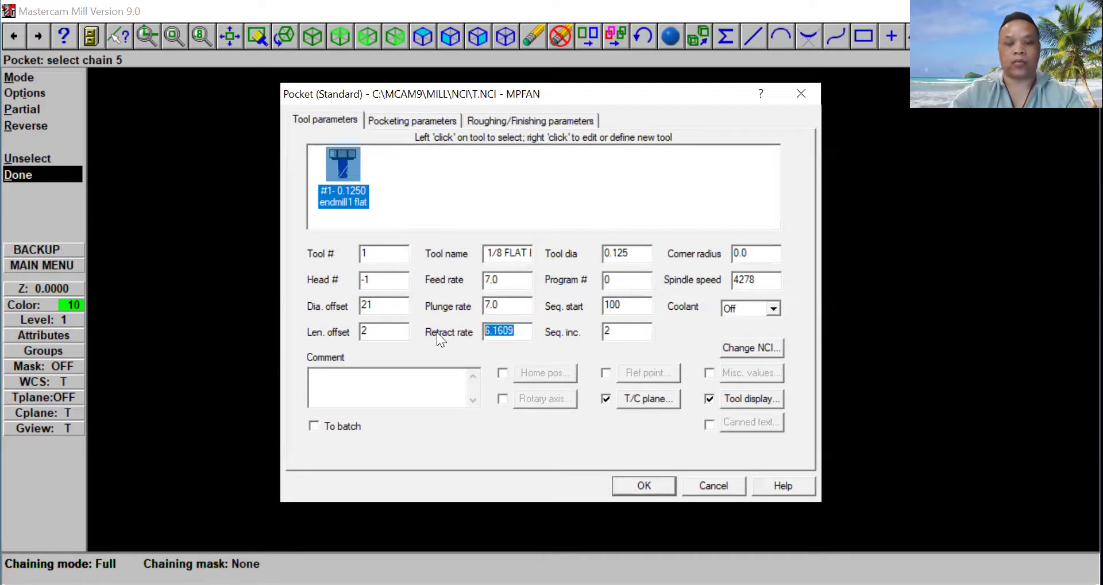
pyautogui.write('7.0')
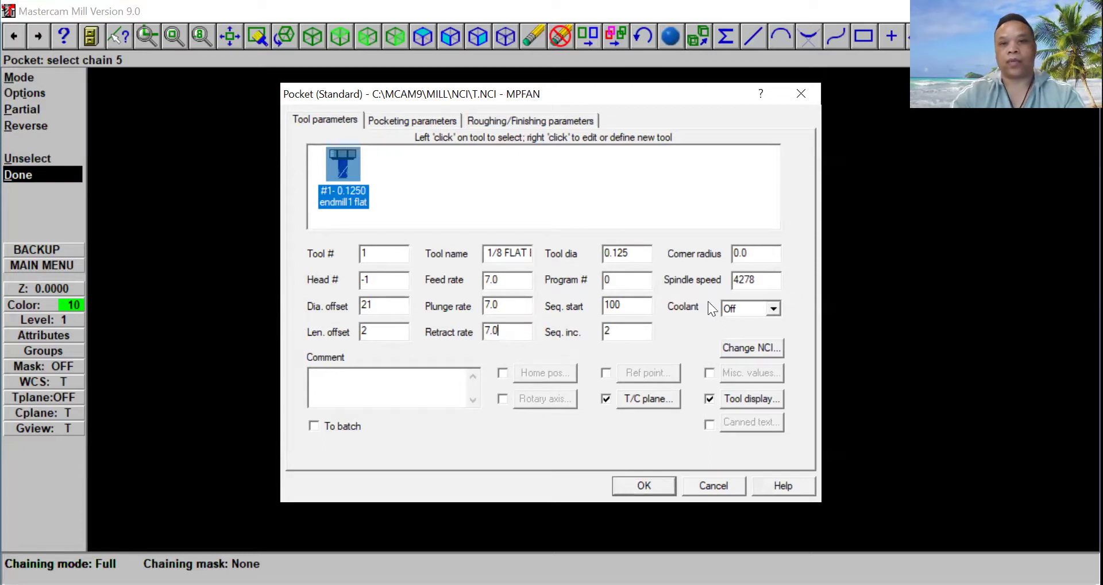
# Set the tool's spindle speed to 4000 and its coolant to Flood.
pyautogui.moveTo(758, 280); pyautogui.dragTo(702, 288)
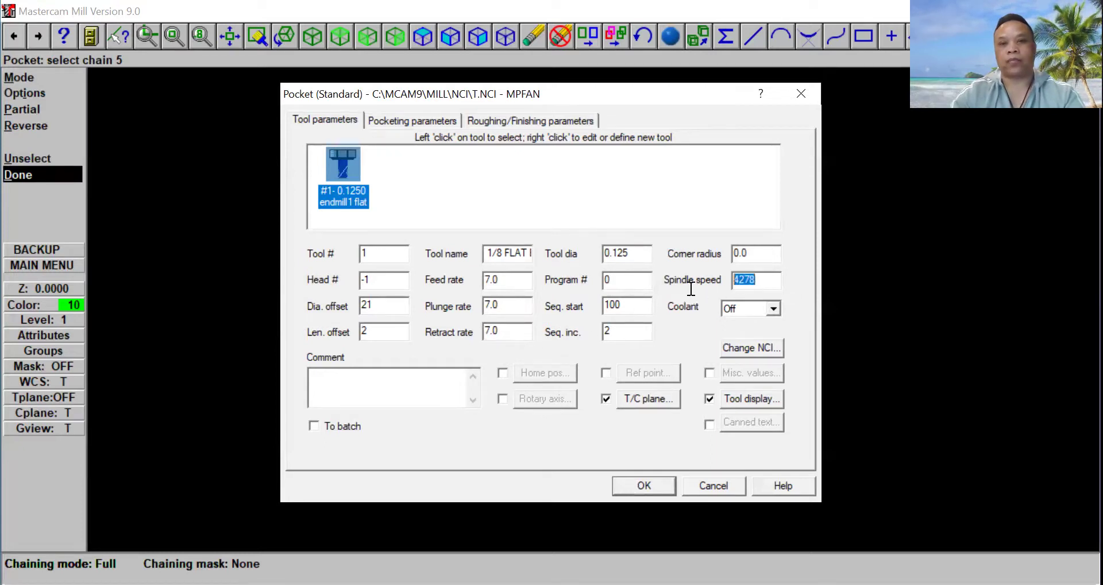
pyautogui.write('4000')
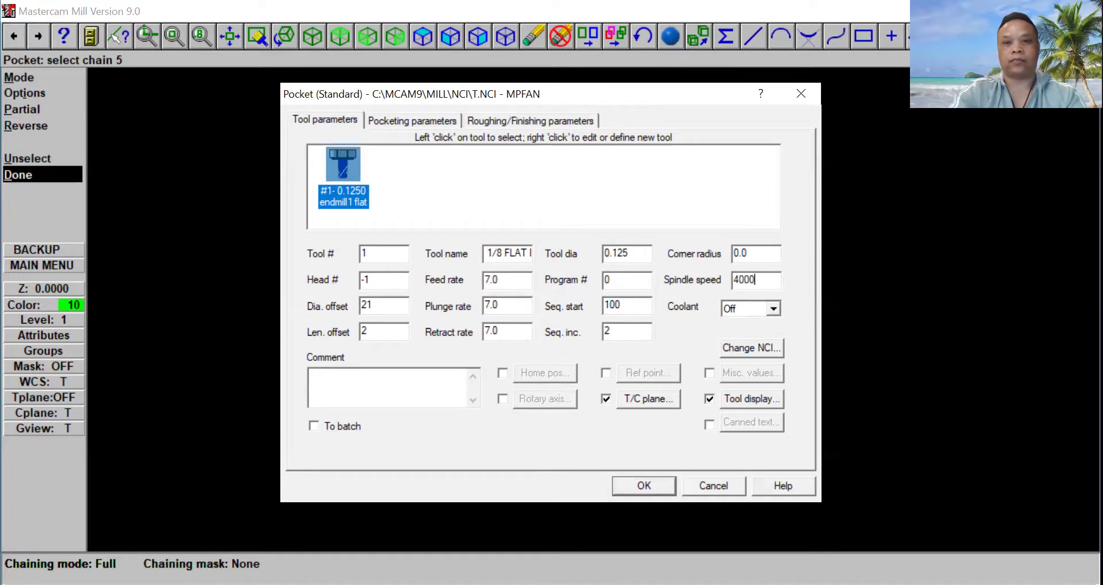
pyautogui.click(775, 308)
pyautogui.click(747, 329)
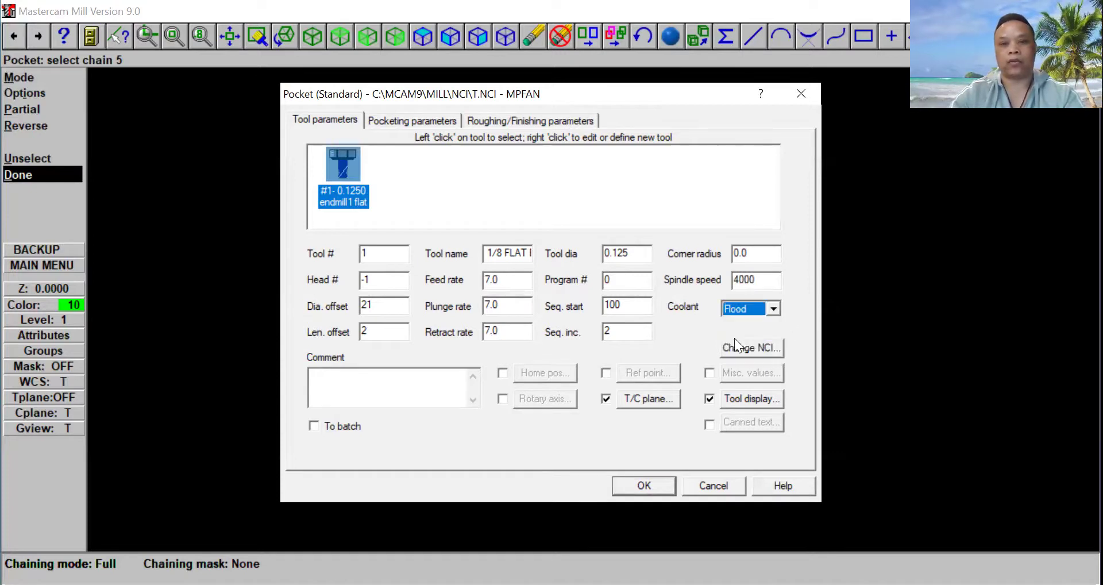
# Enter the comment "Rough Pocket" for the pocket operation.
pyautogui.click(336, 380)
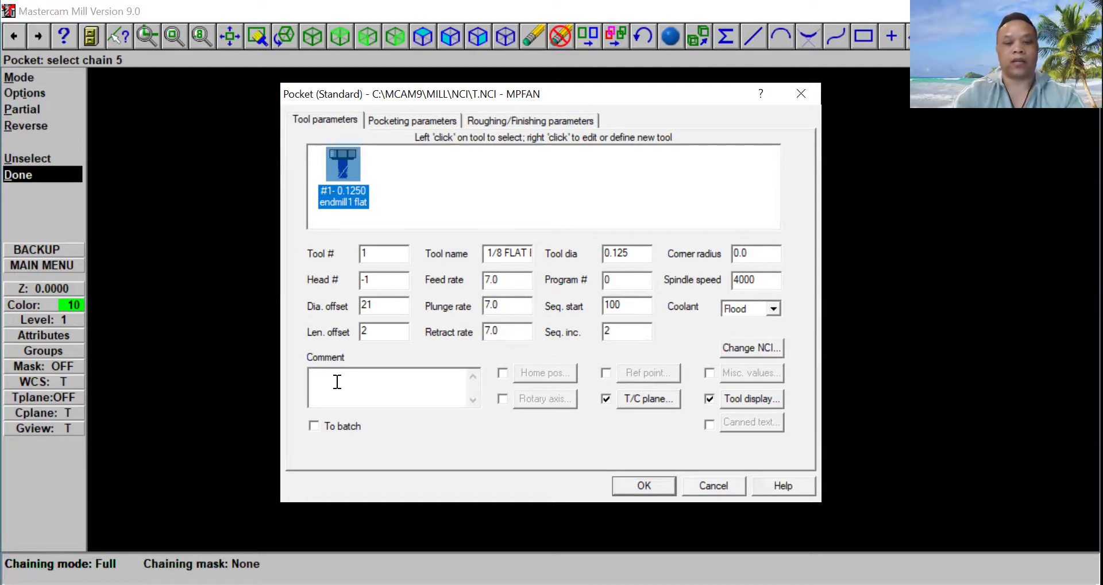
pyautogui.write('Rou')
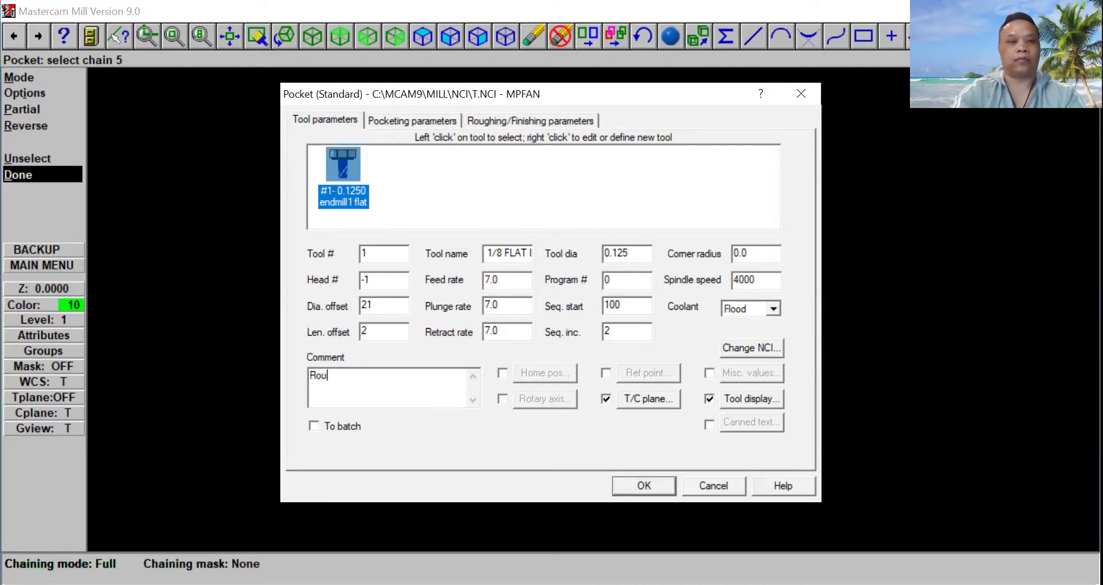
pyautogui.write('gh P')
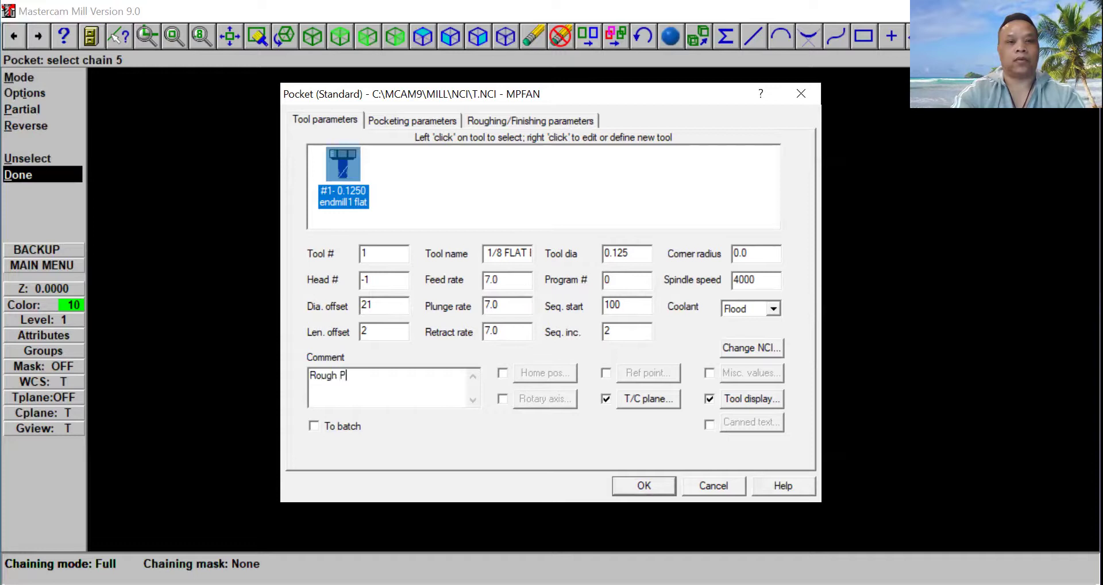
pyautogui.write('ocket')
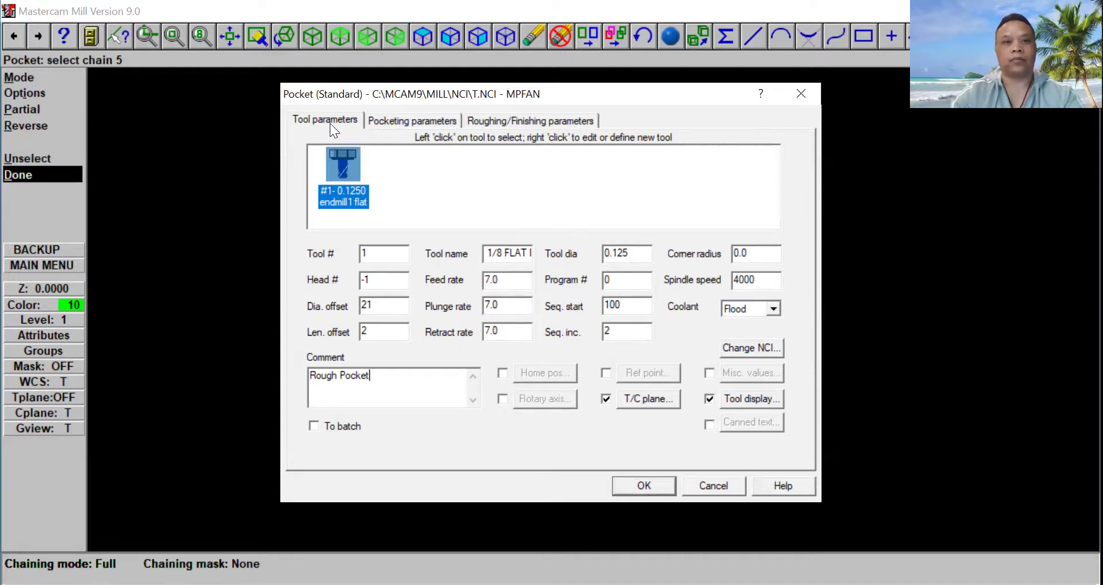
# In the pocketing parameters, set the pocket type to Open and enable the clearance height.
pyautogui.click(392, 119)
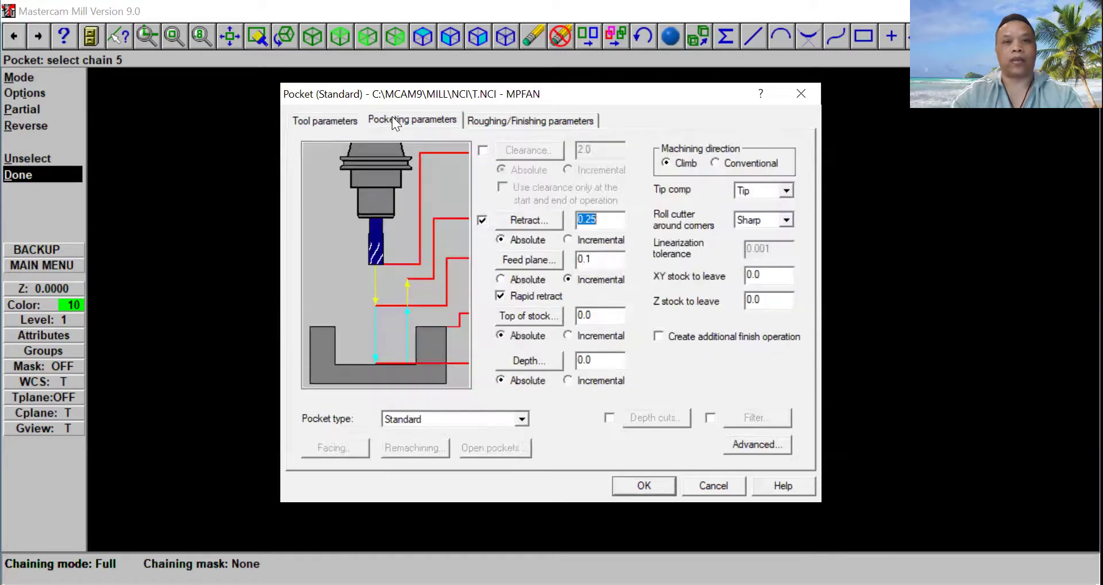
pyautogui.click(522, 418)
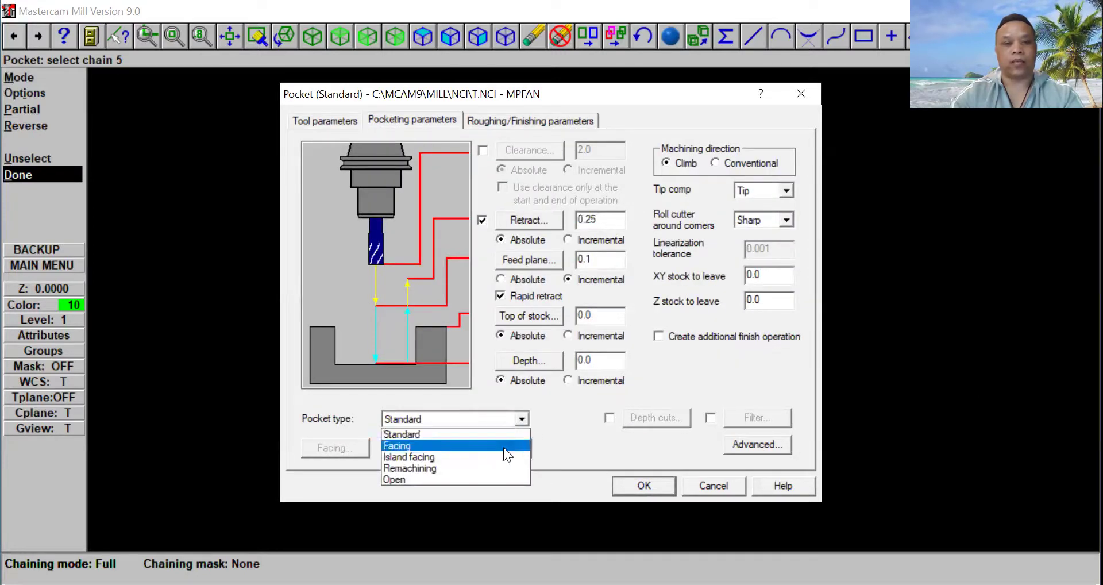
pyautogui.click(495, 482)
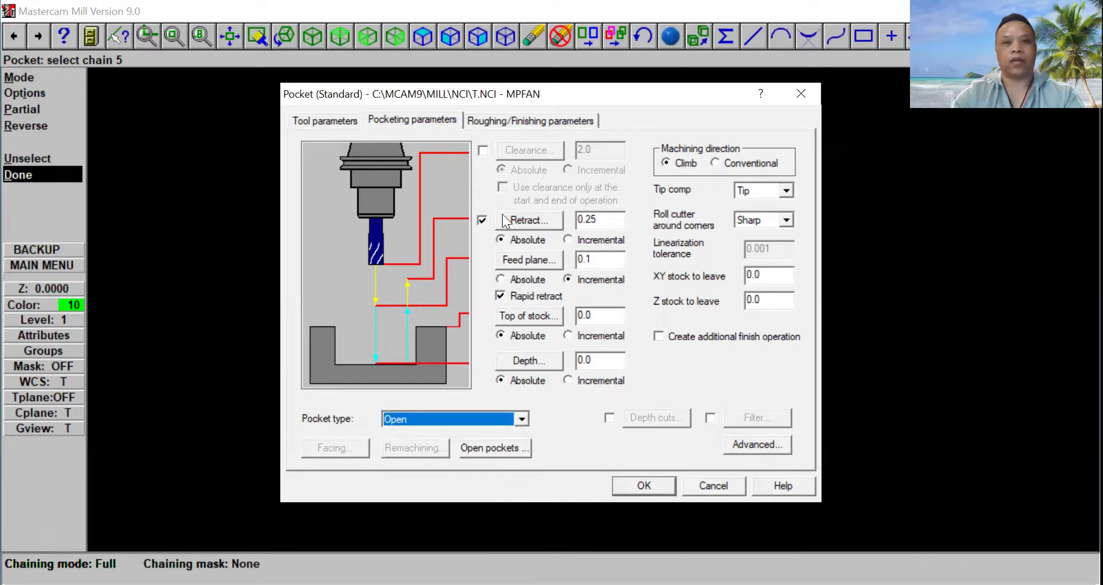
pyautogui.click(482, 150)
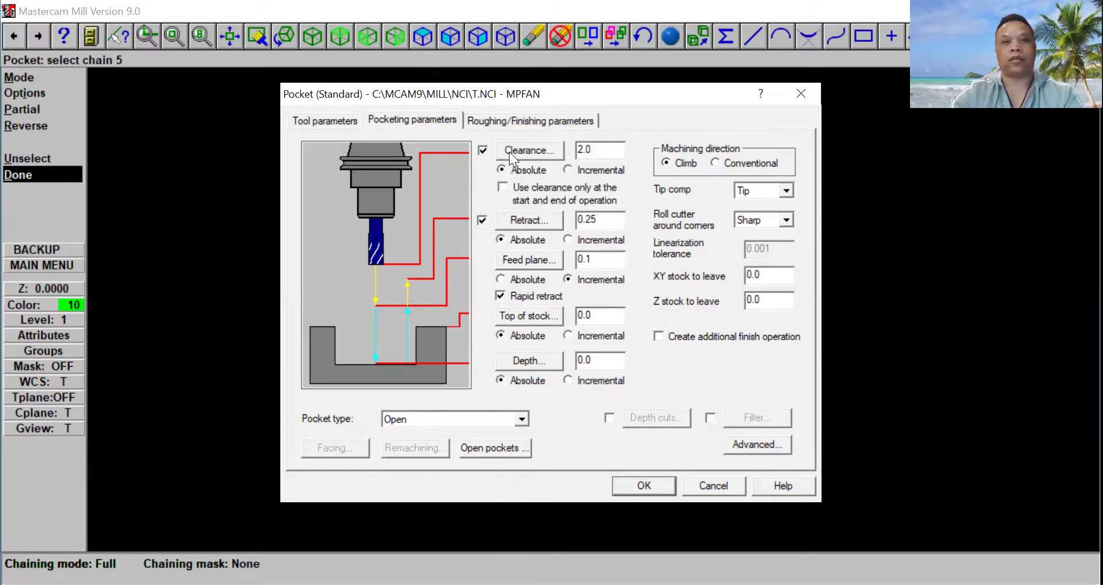
# Set the pocket's top of stock to 0.75 and its depth to -0.4.
pyautogui.moveTo(604, 315); pyautogui.dragTo(525, 325)
pyautogui.write('.75')
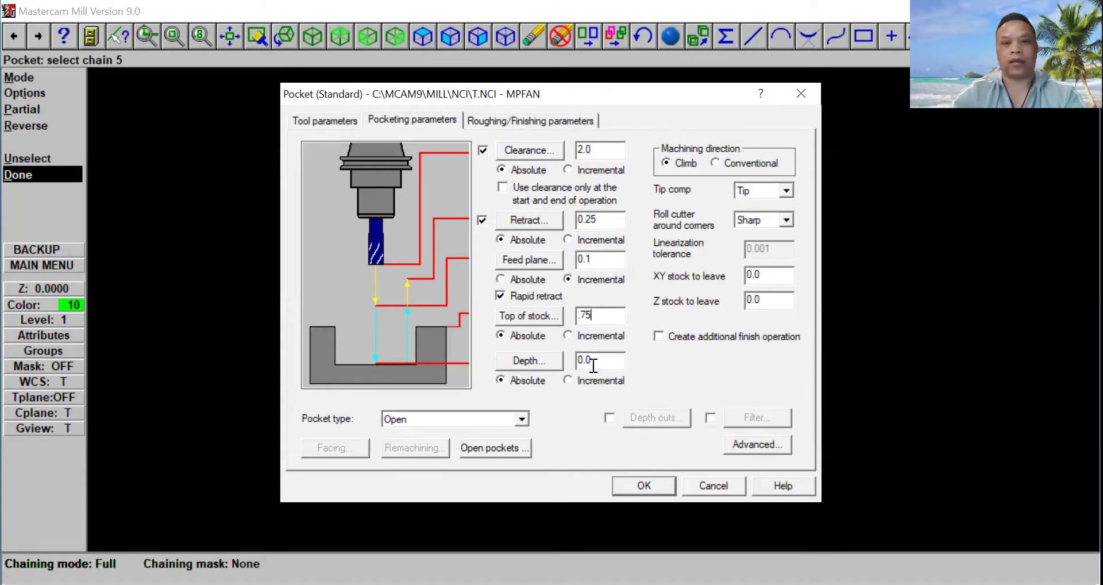
pyautogui.moveTo(593, 362); pyautogui.dragTo(496, 388)
pyautogui.press('BackSpace')
pyautogui.write('-')
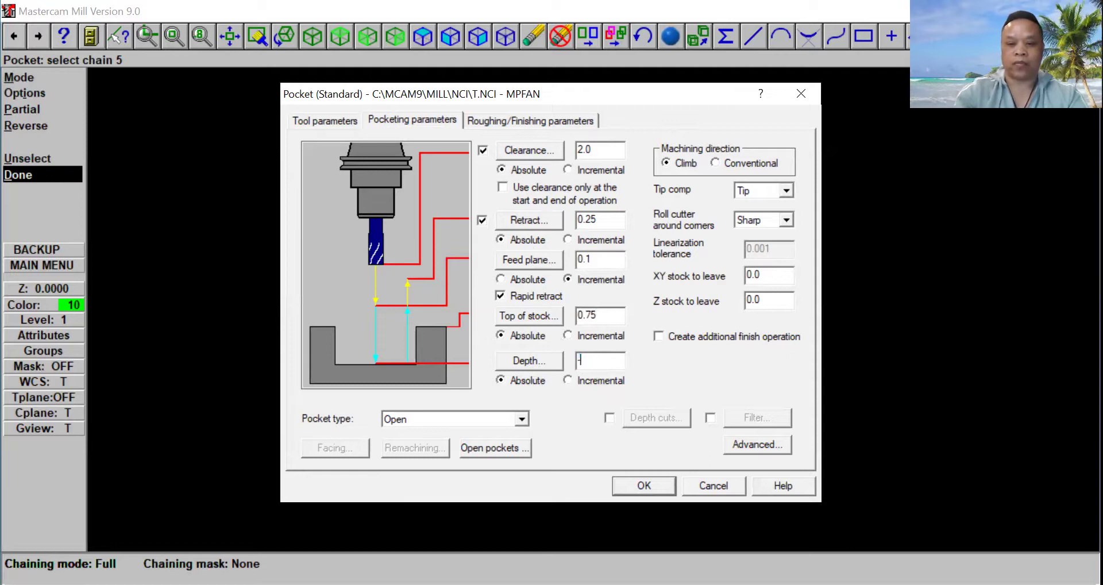
pyautogui.write('.4')
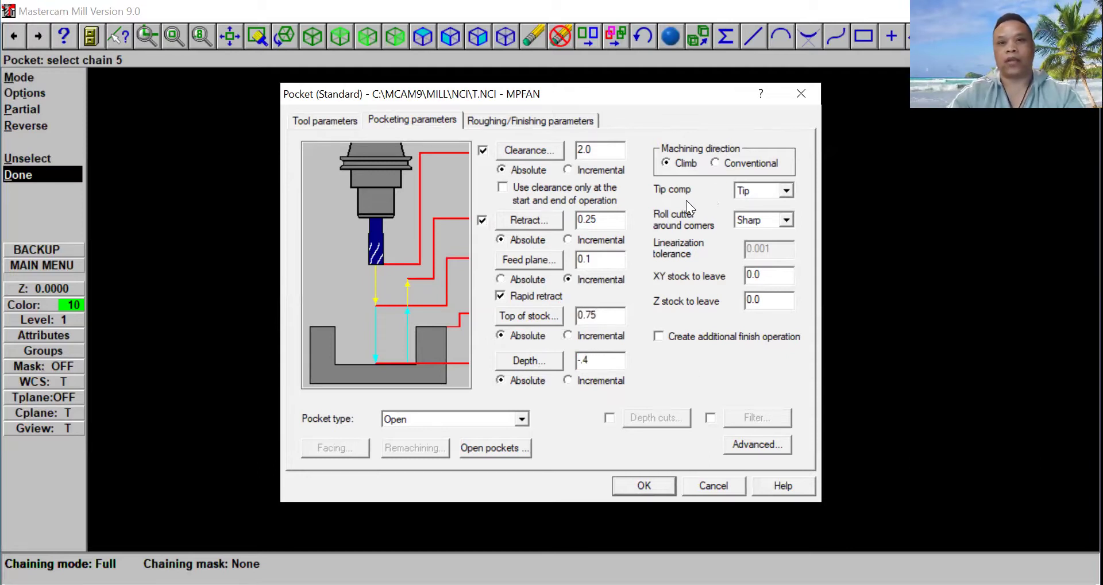
# Set the pocket's tip compensation to Center and roll cutter around corners to None.
pyautogui.click(787, 189)
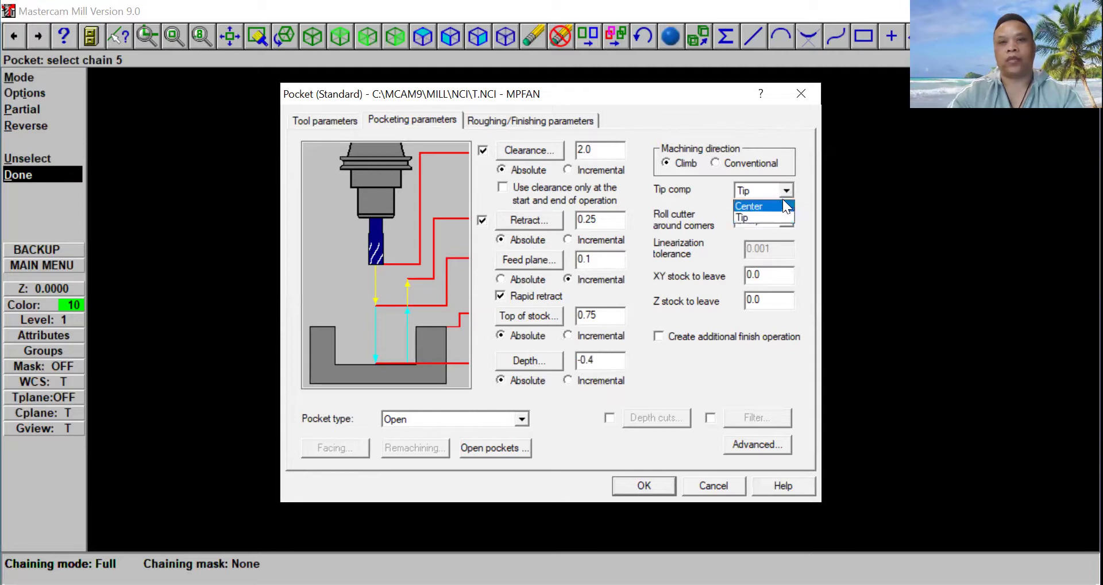
pyautogui.click(782, 201)
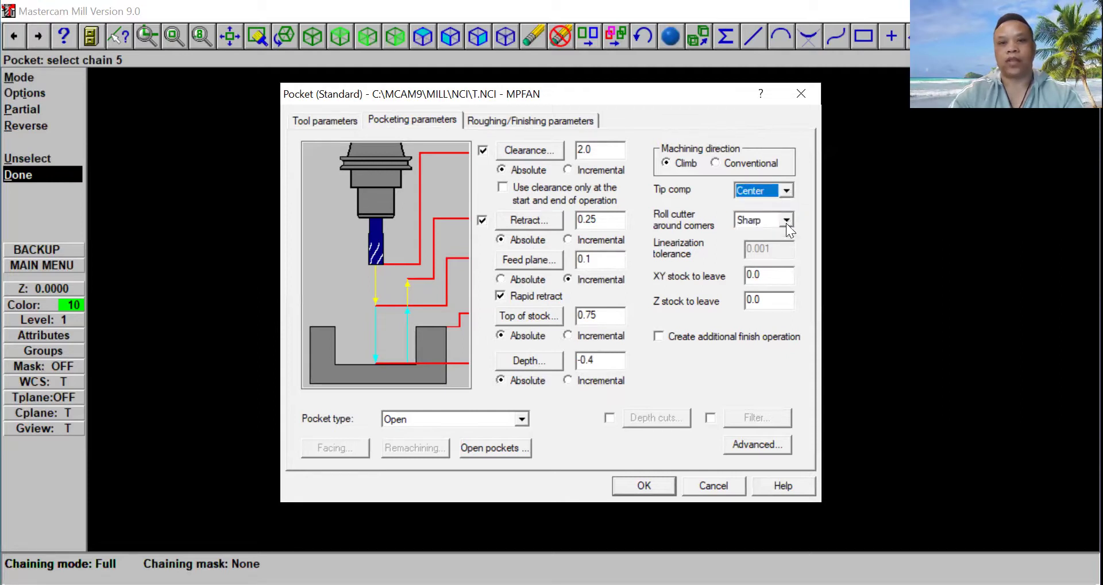
pyautogui.click(786, 220)
pyautogui.click(778, 229)
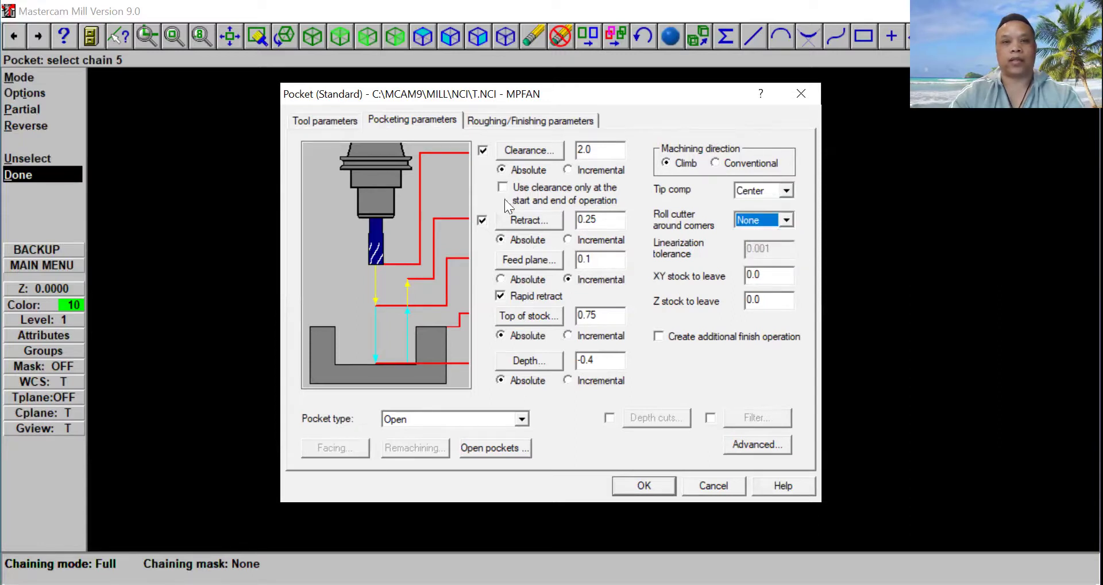
# Set the pocket's roughing method to True Spiral, spiralling from inside to outside.
pyautogui.click(501, 118)
pyautogui.moveTo(534, 232); pyautogui.dragTo(669, 236)
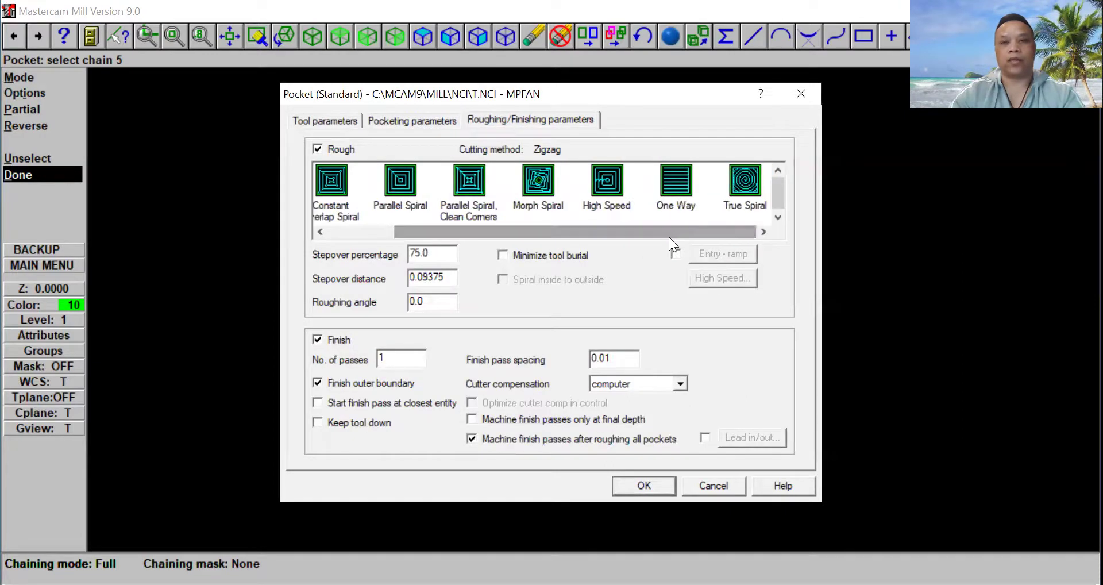
pyautogui.click(747, 185)
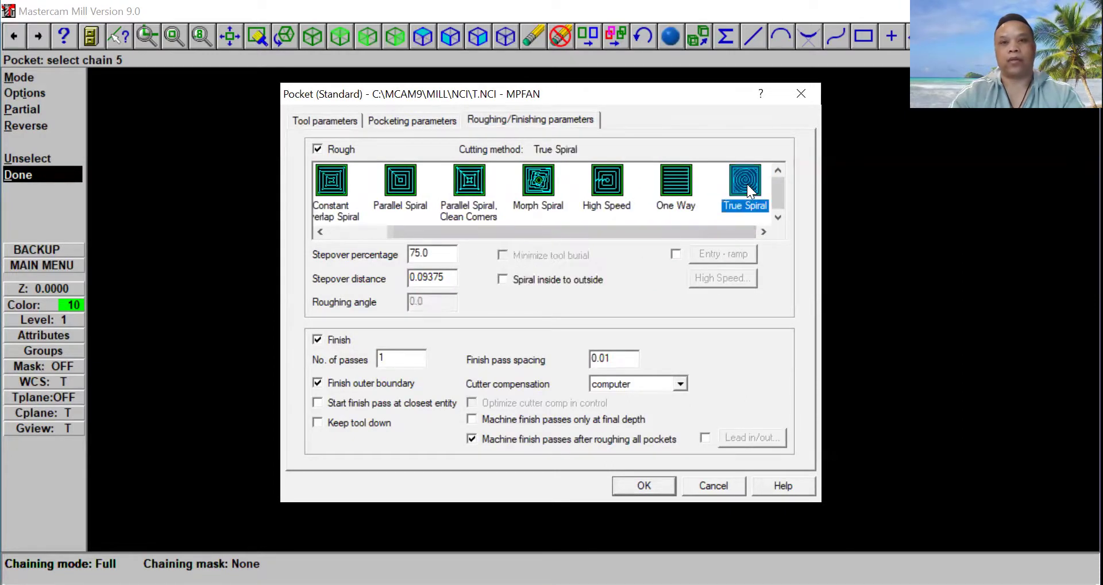
pyautogui.click(506, 280)
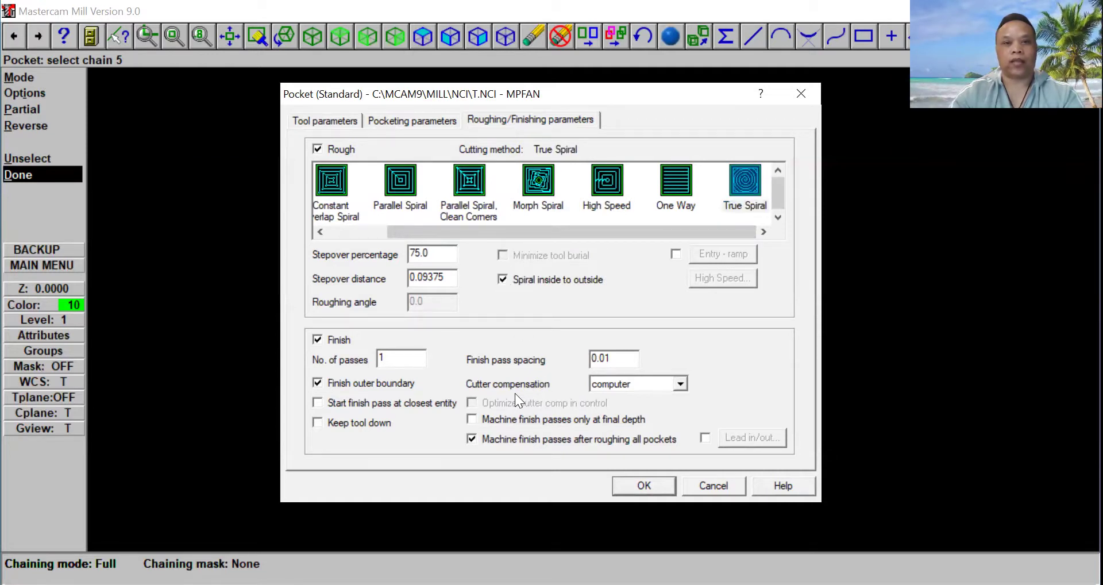
# Set the finish pass cutter compensation to wear and generate the pocket toolpath.
pyautogui.click(680, 383)
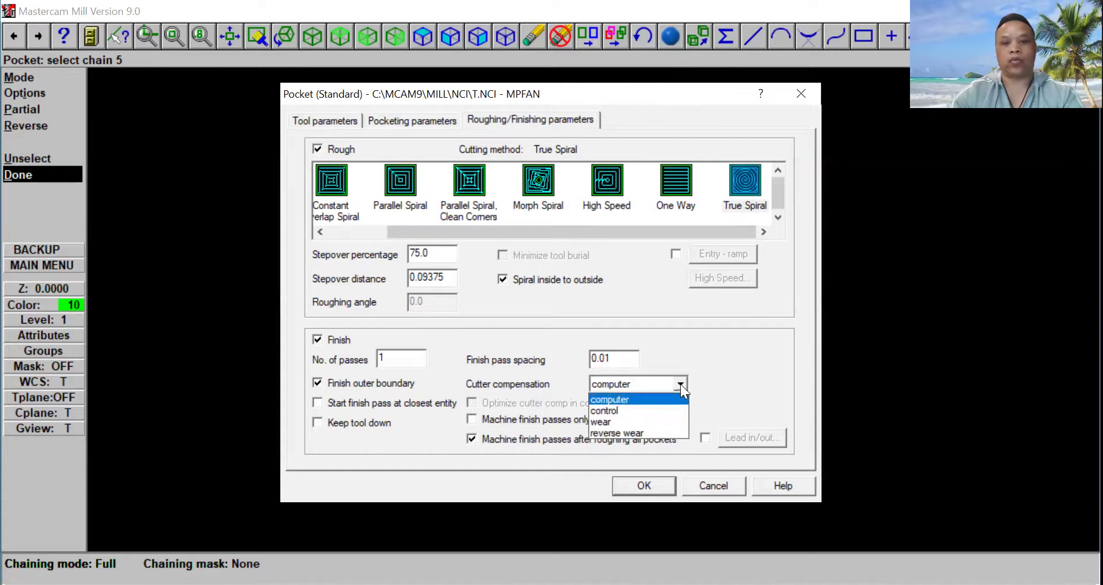
pyautogui.click(654, 424)
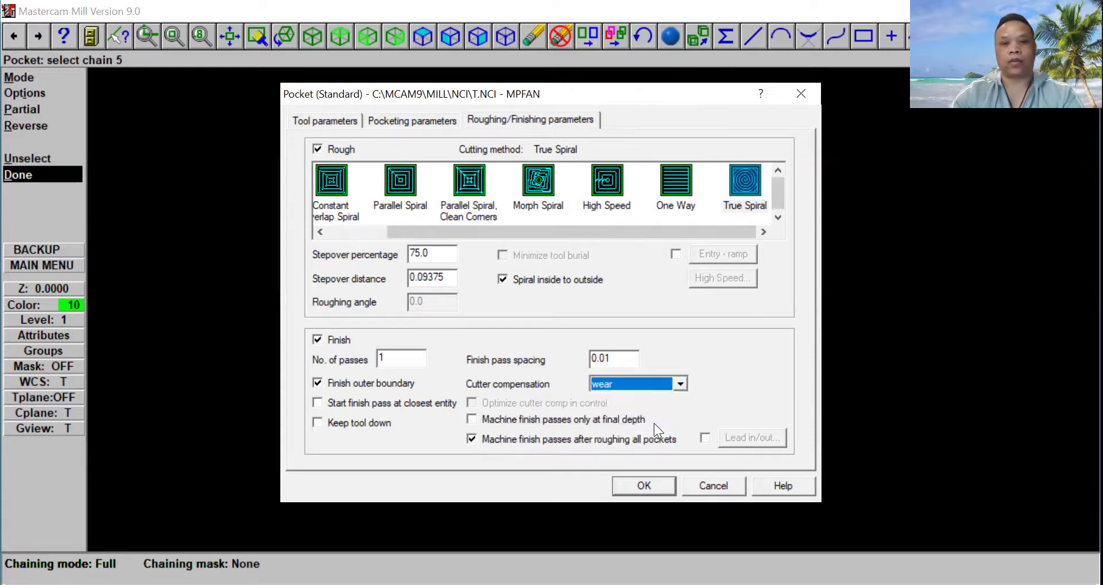
pyautogui.click(643, 484)
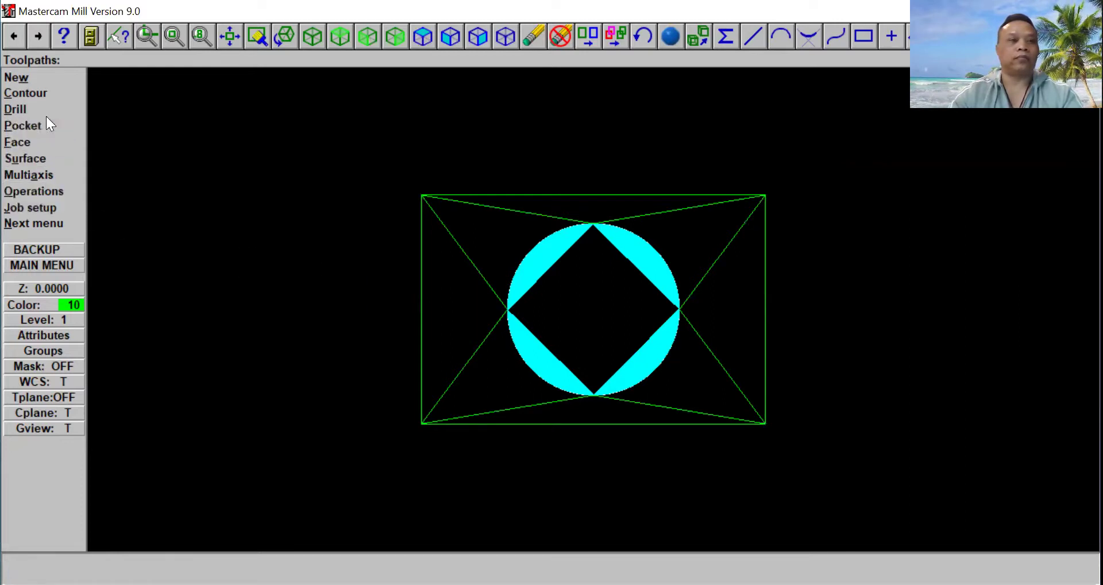
# Fillet the rectangle's upper-left corner with a radius of 4.
pyautogui.click(56, 262)
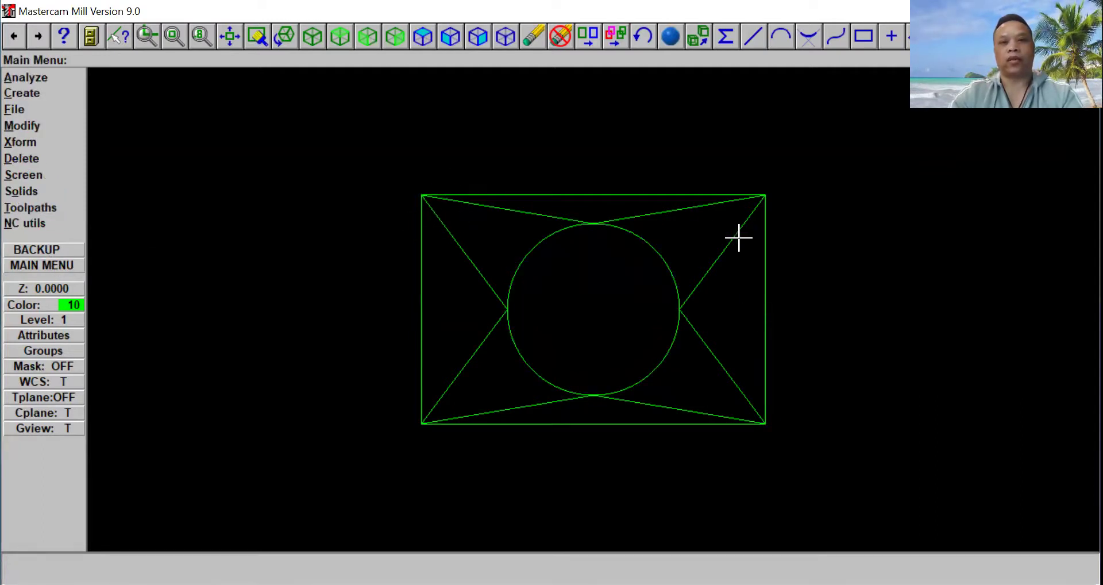
pyautogui.click(60, 129)
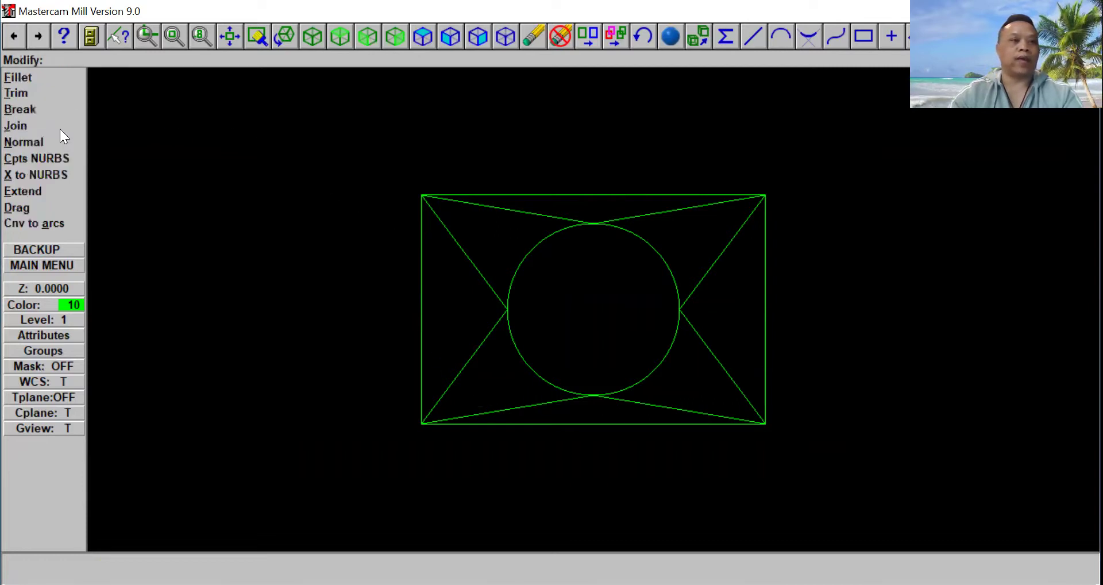
pyautogui.click(46, 80)
pyautogui.click(47, 77)
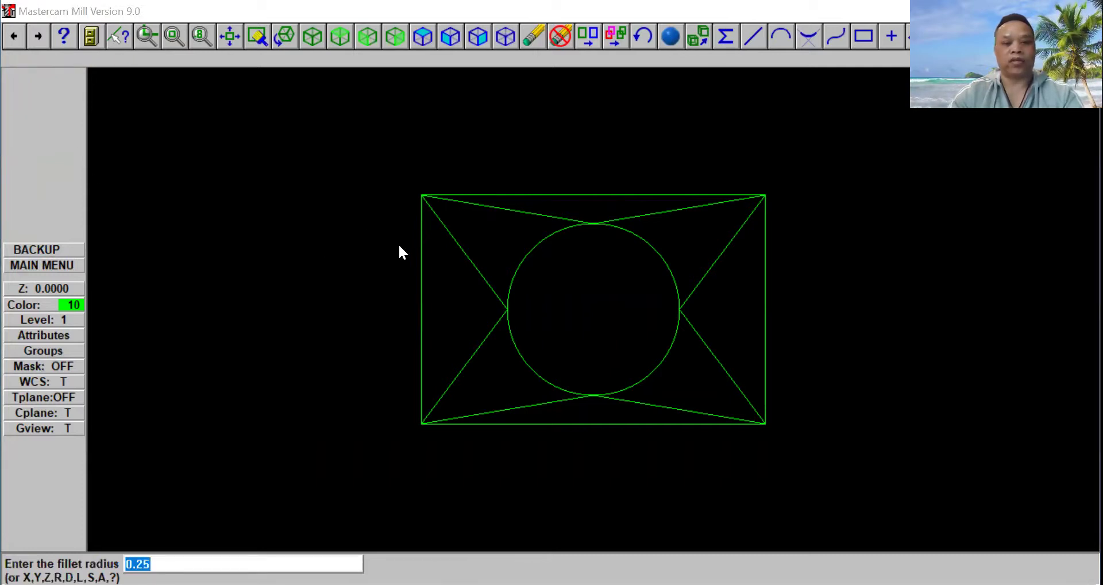
pyautogui.write('4')
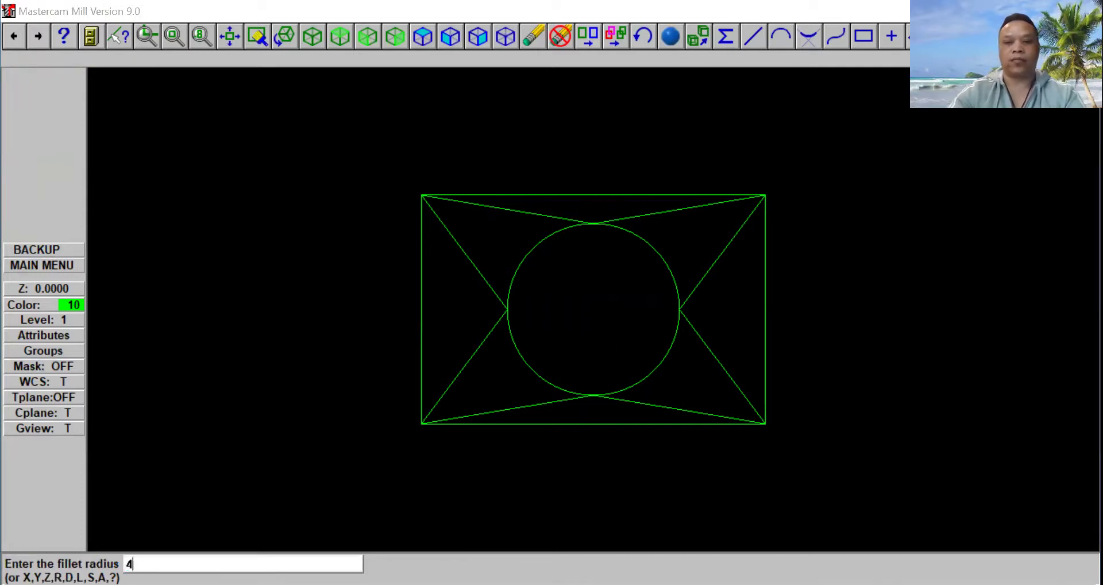
pyautogui.press('Return')
pyautogui.click(419, 238)
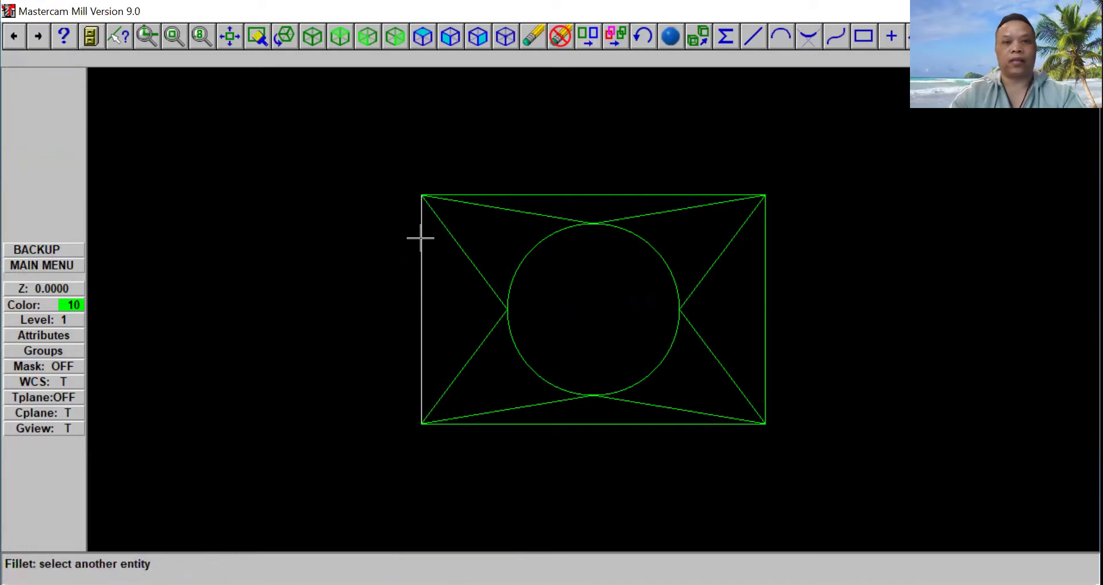
pyautogui.click(531, 195)
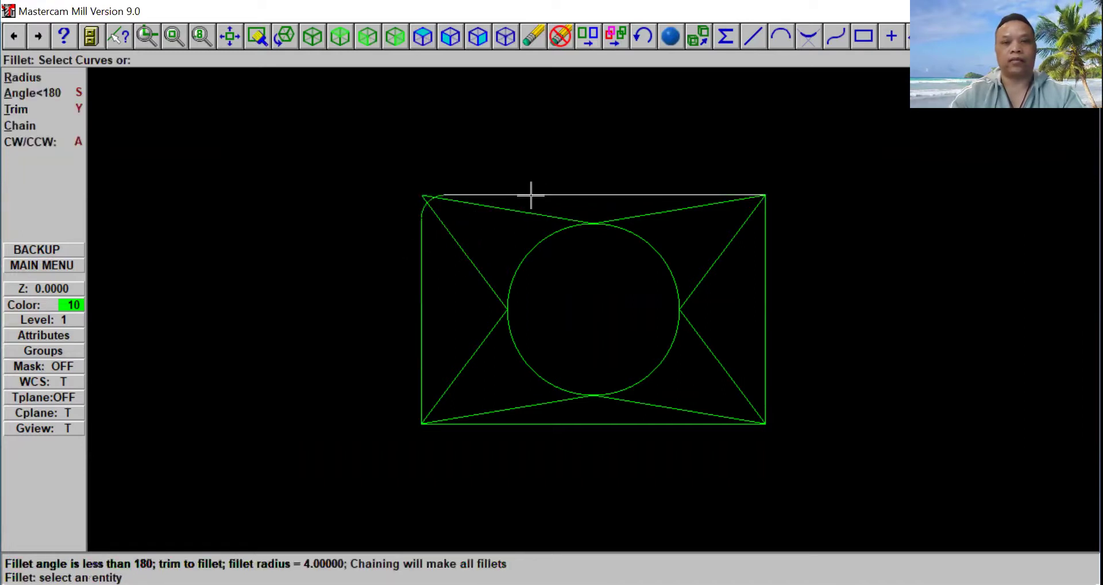
# Fillet the rectangle's three remaining corners with the same radius.
pyautogui.click(701, 195)
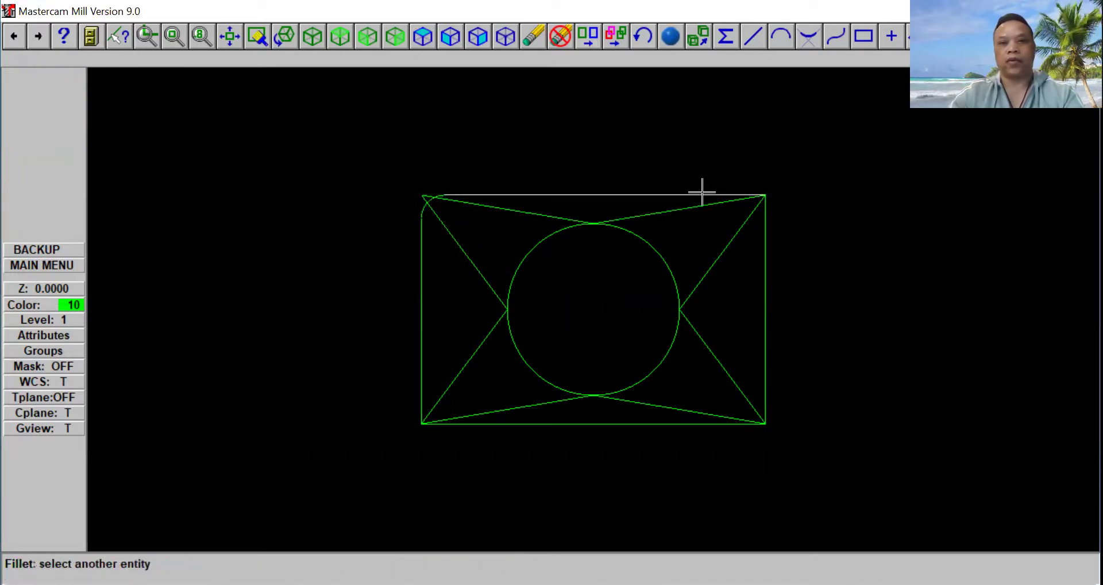
pyautogui.click(765, 246)
pyautogui.click(713, 424)
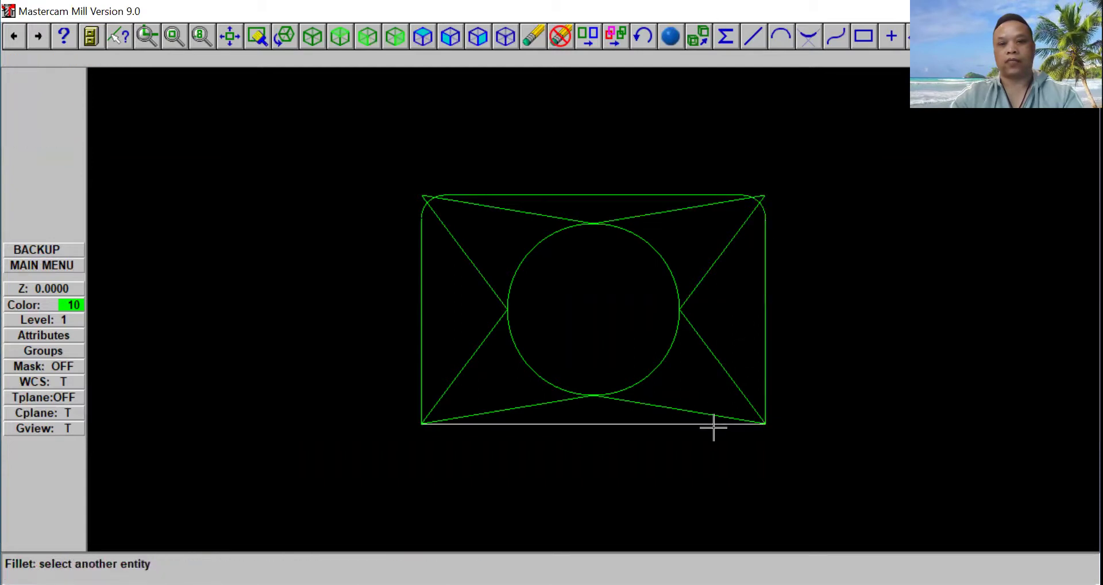
pyautogui.click(765, 375)
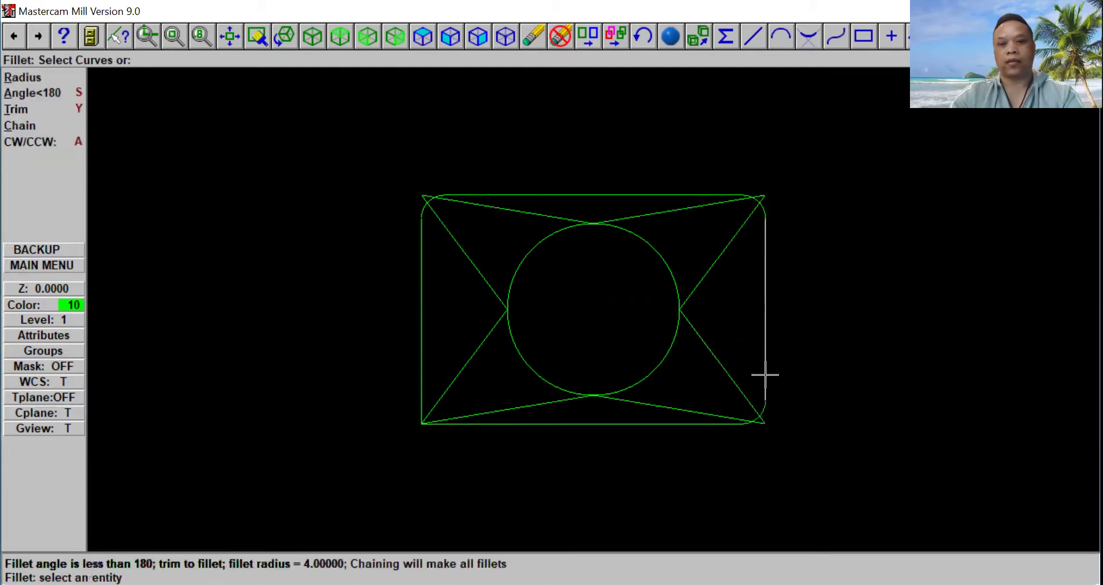
pyautogui.click(487, 424)
pyautogui.click(423, 368)
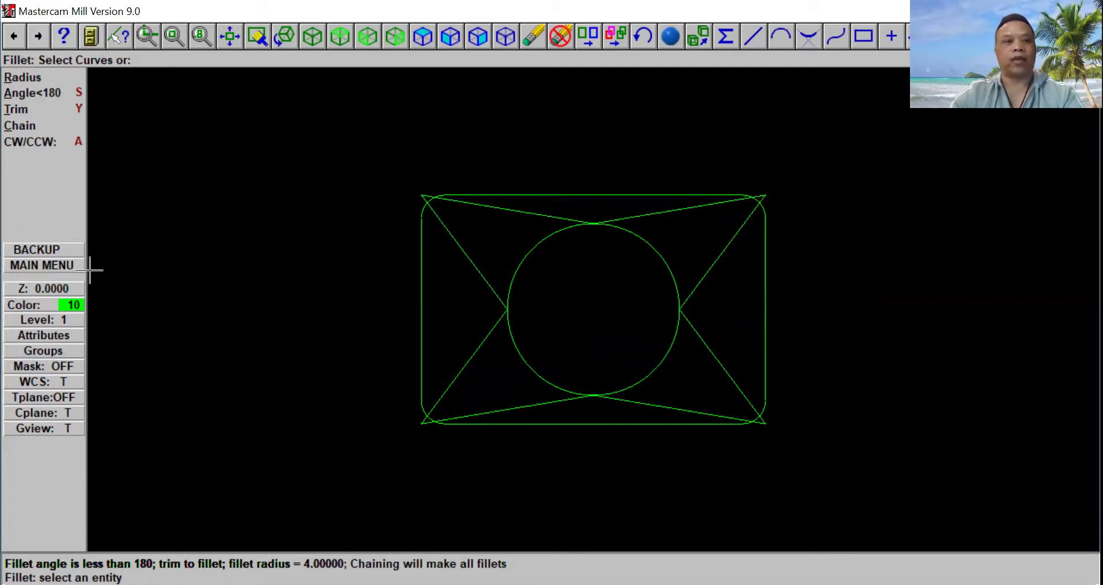
# Delete the eight diagonal lines running from the rectangle's corners to the circle.
pyautogui.click(63, 261)
pyautogui.click(59, 208)
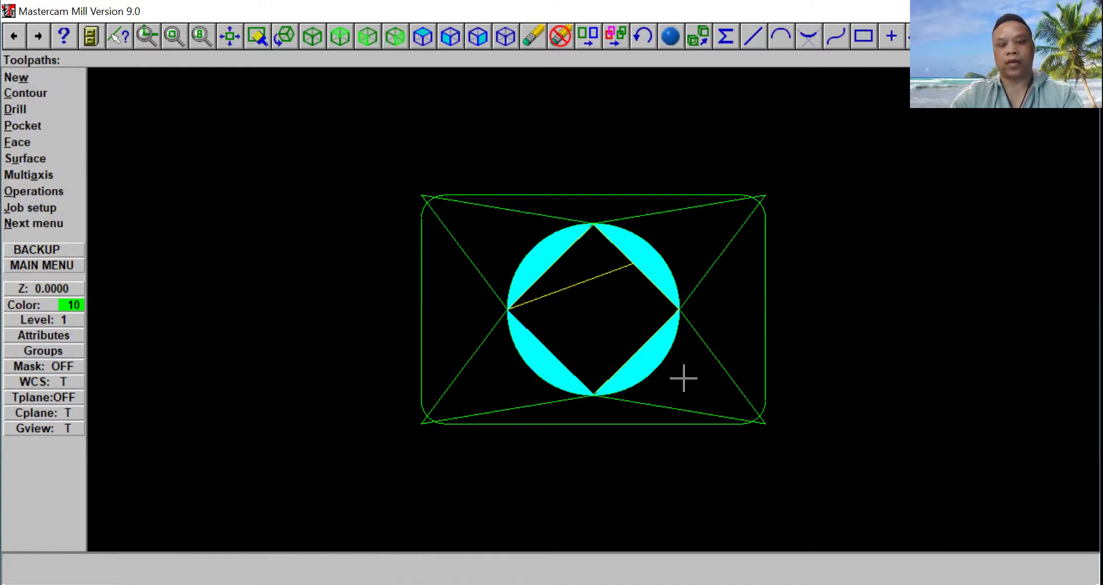
pyautogui.click(534, 36)
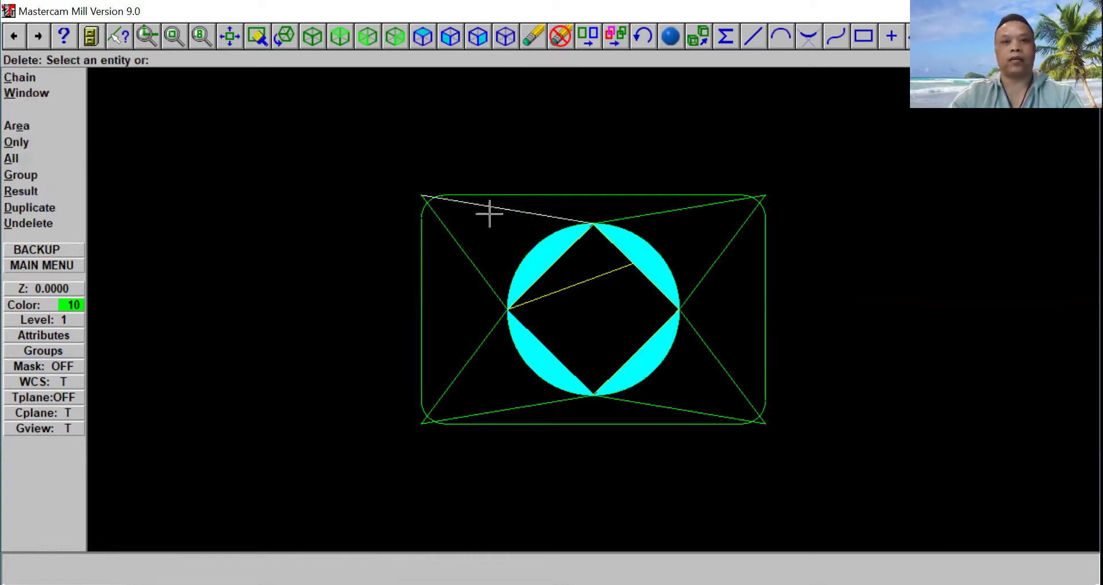
pyautogui.click(493, 208)
pyautogui.click(474, 237)
pyautogui.click(680, 225)
pyautogui.click(714, 264)
pyautogui.click(705, 327)
pyautogui.click(672, 402)
pyautogui.click(539, 399)
pyautogui.click(478, 362)
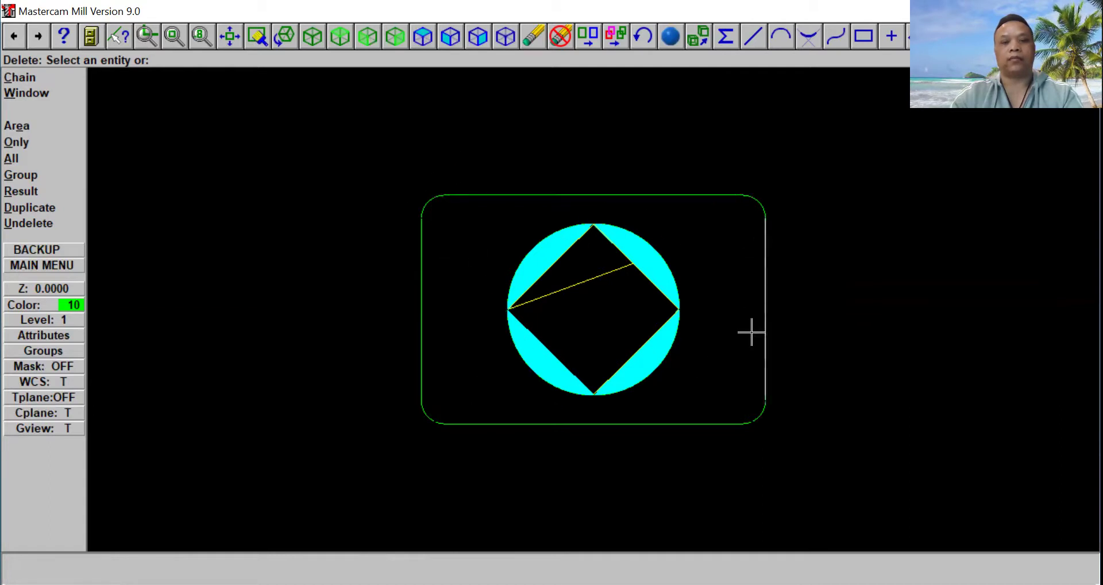
# Start a contour toolpath and chain the rounded rectangle's full outline as its geometry.
pyautogui.click(65, 268)
pyautogui.click(62, 207)
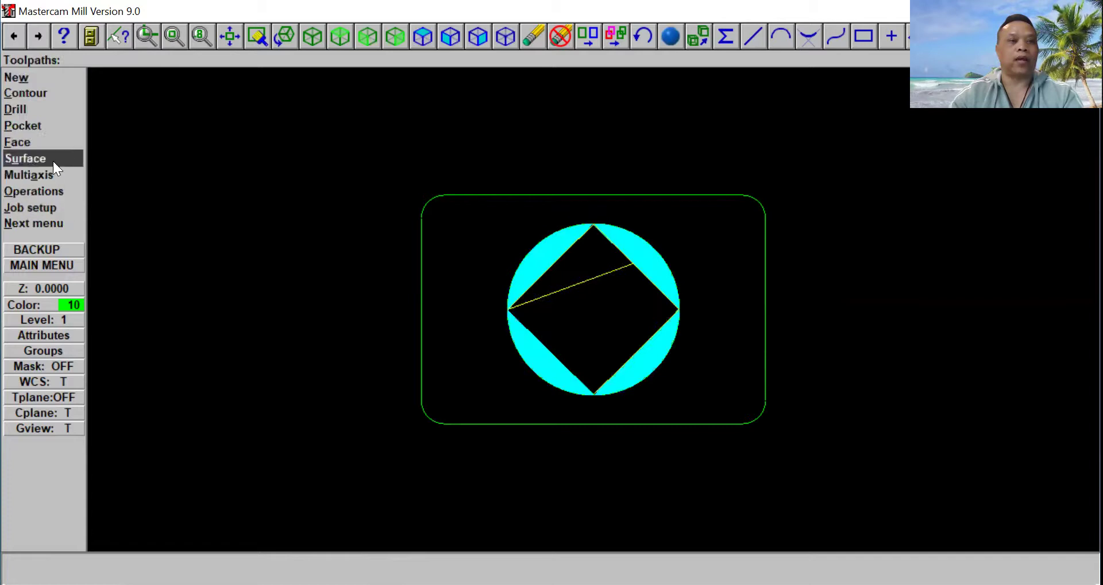
pyautogui.click(50, 95)
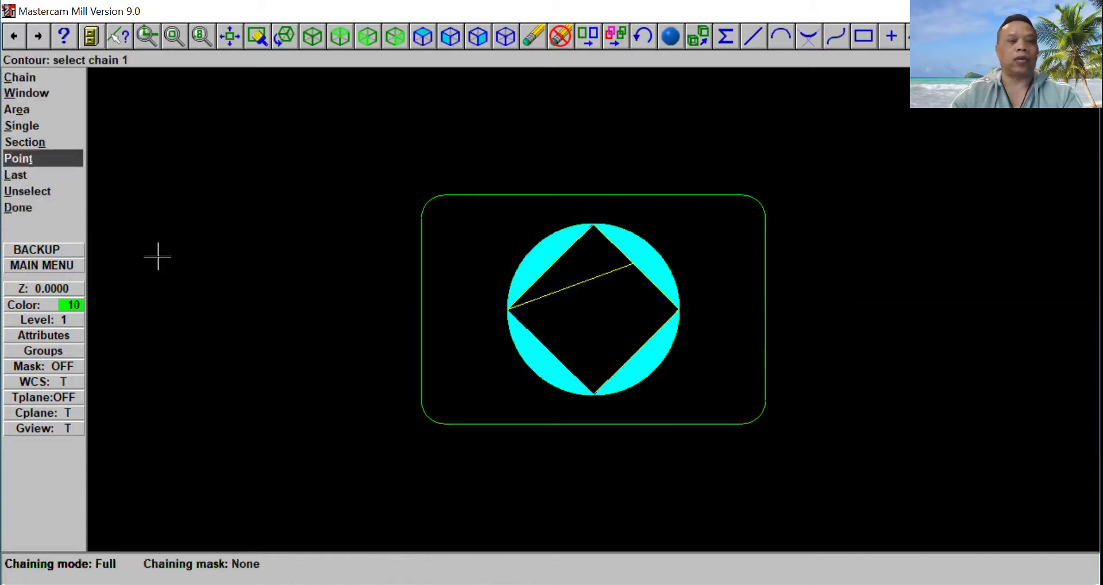
pyautogui.click(54, 78)
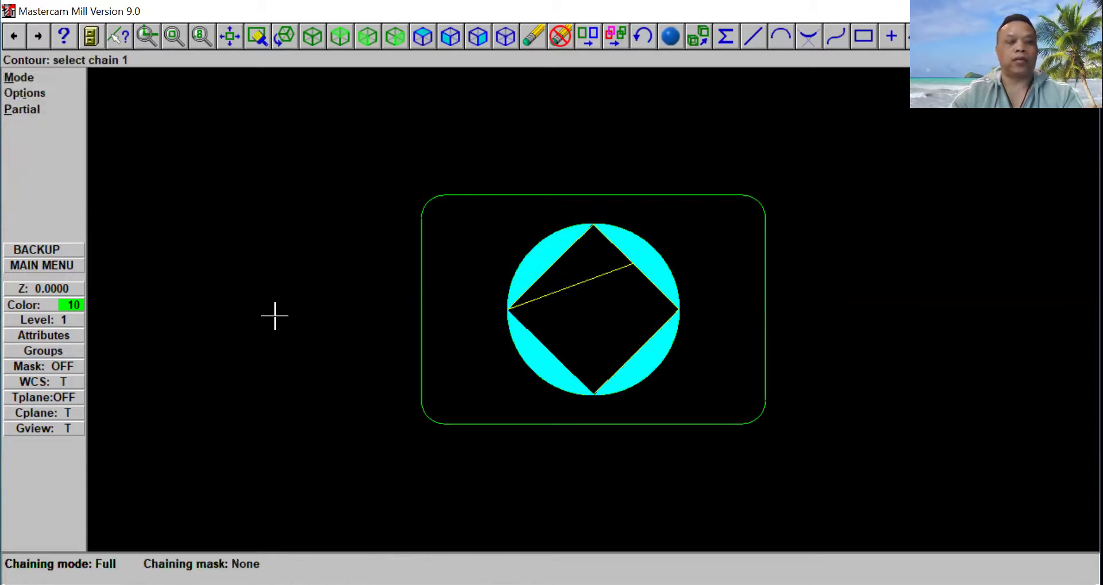
pyautogui.click(416, 390)
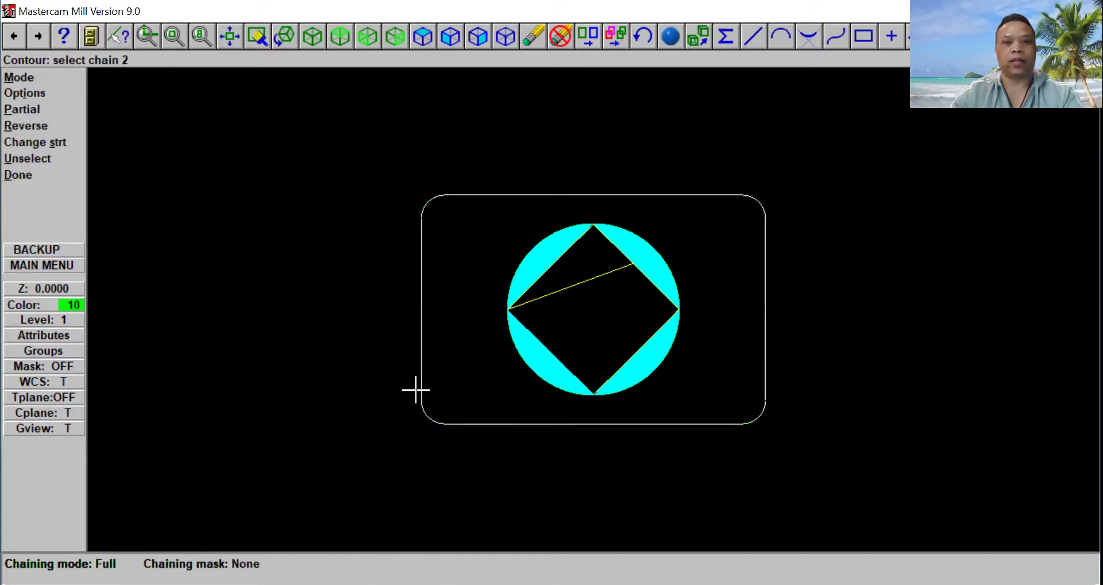
pyautogui.click(22, 175)
# Load the 1/2 flat endmill from the tool library for the contour operation.
pyautogui.rightClick(408, 151)
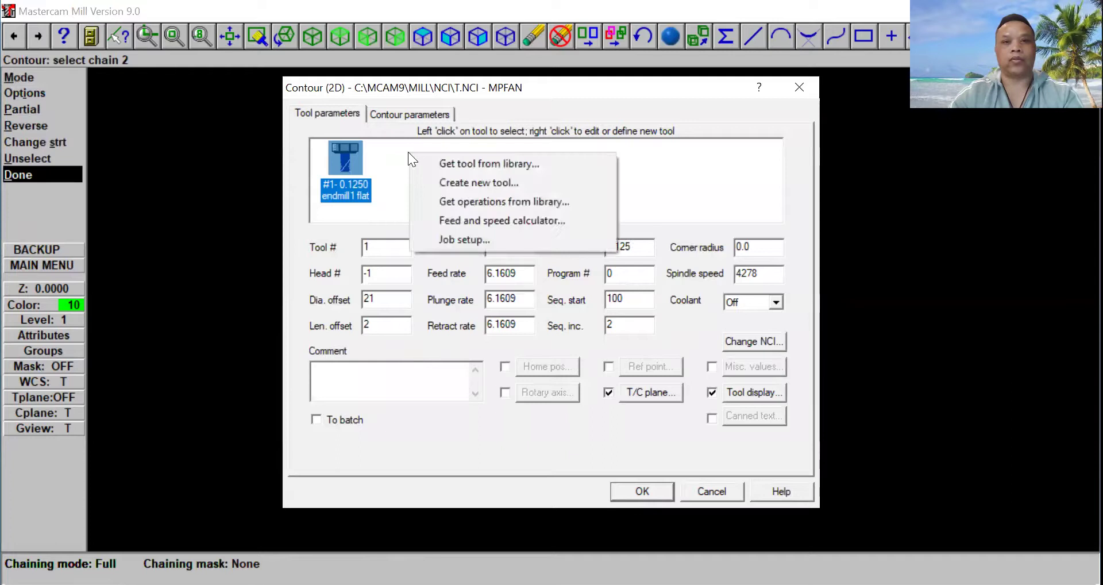
pyautogui.click(466, 164)
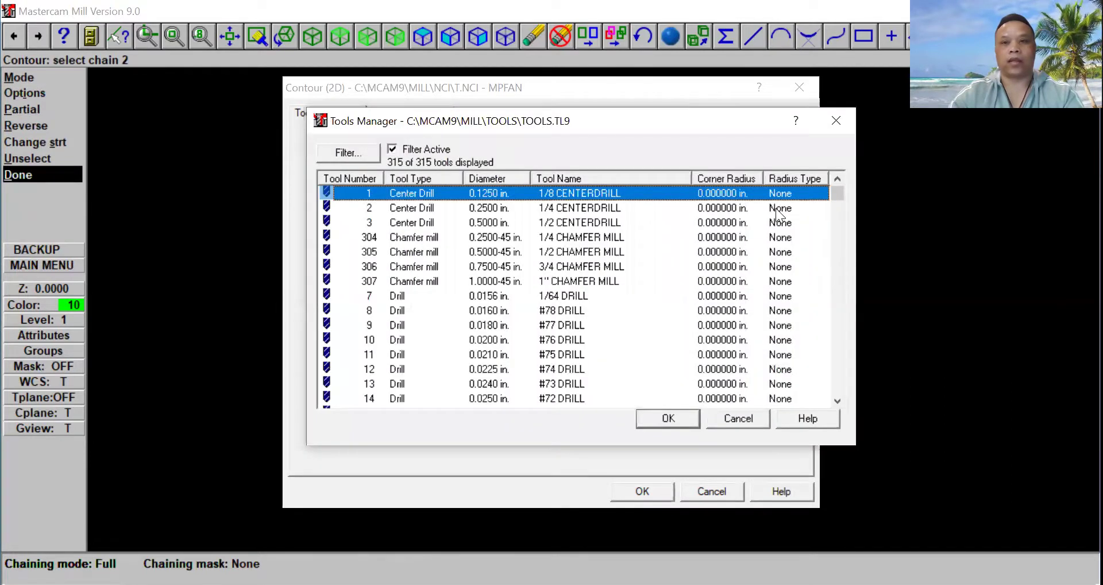
pyautogui.moveTo(838, 193); pyautogui.dragTo(849, 305)
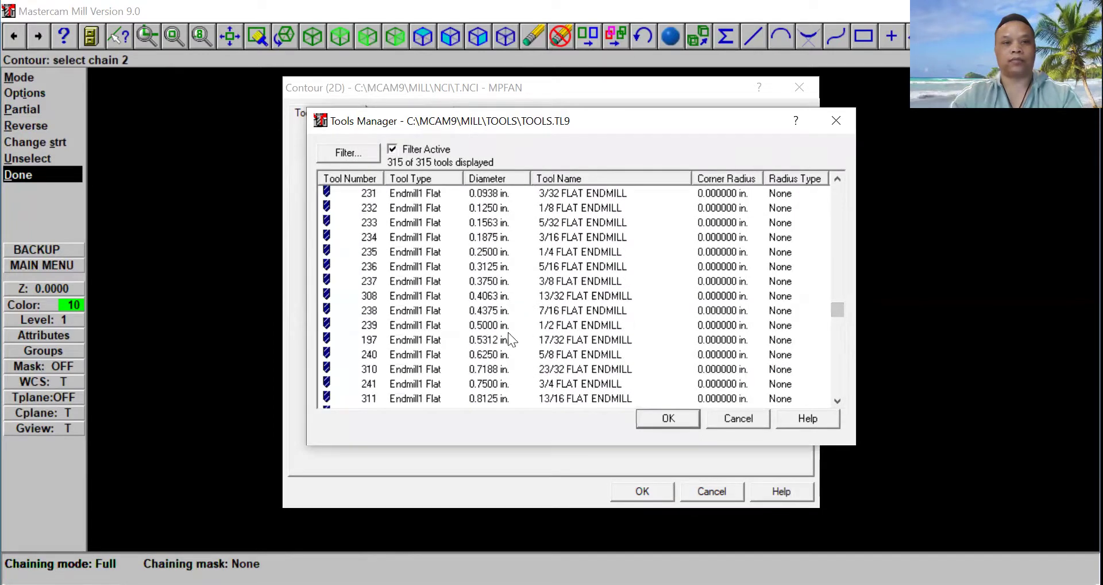
pyautogui.click(553, 326)
pyautogui.click(664, 416)
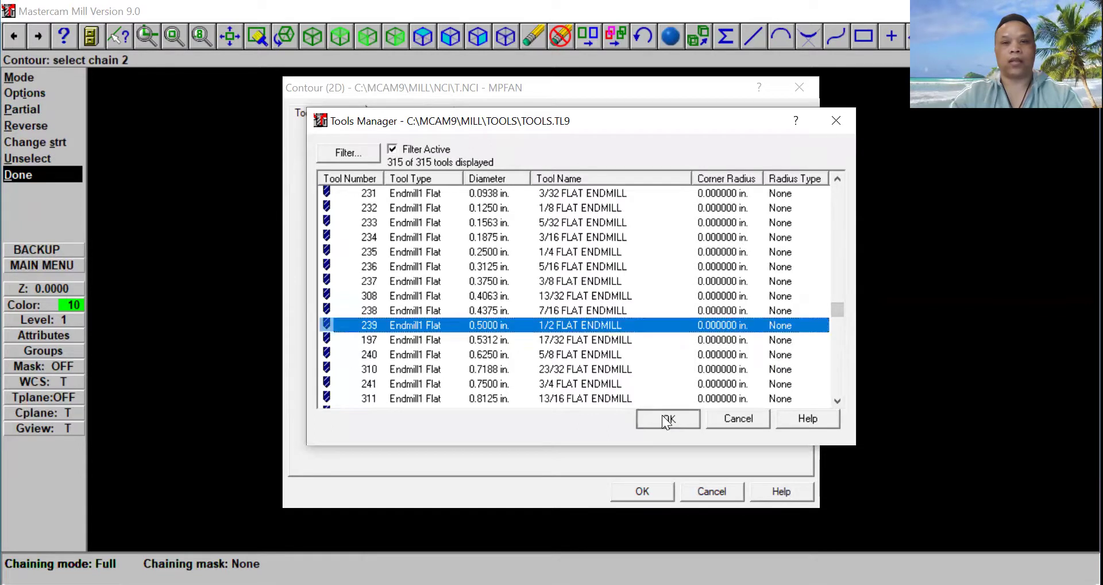
# Enter the comment "Finish Path" for the contour operation.
pyautogui.click(378, 373)
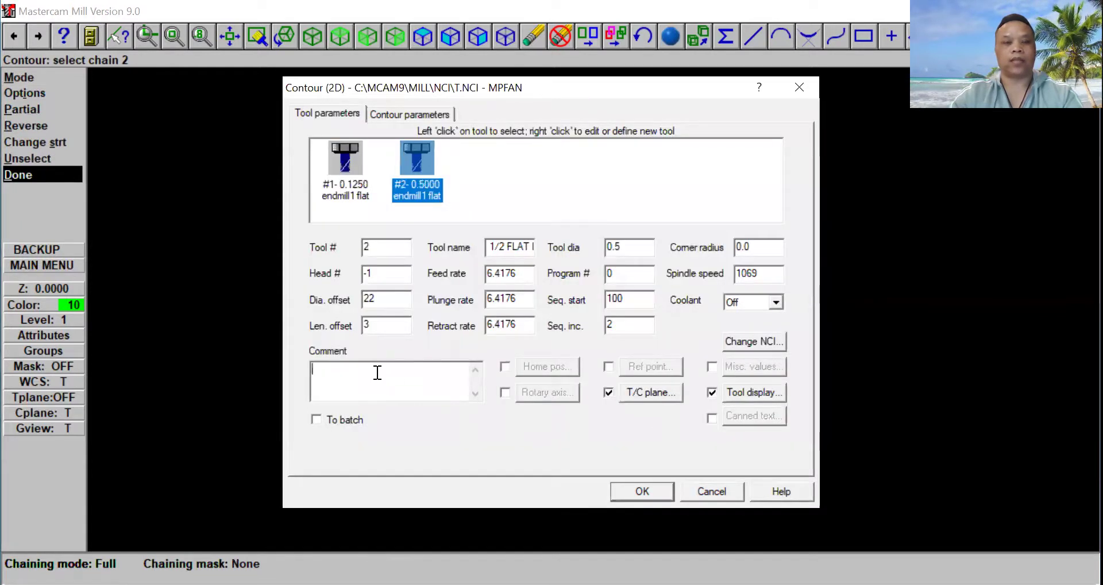
pyautogui.write('Finis')
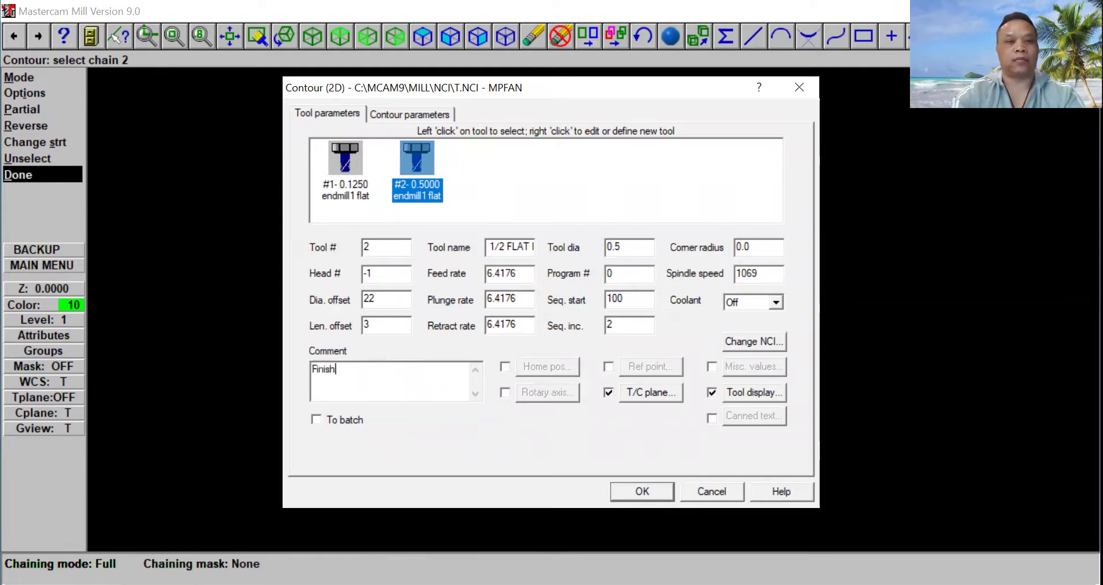
pyautogui.write('h')
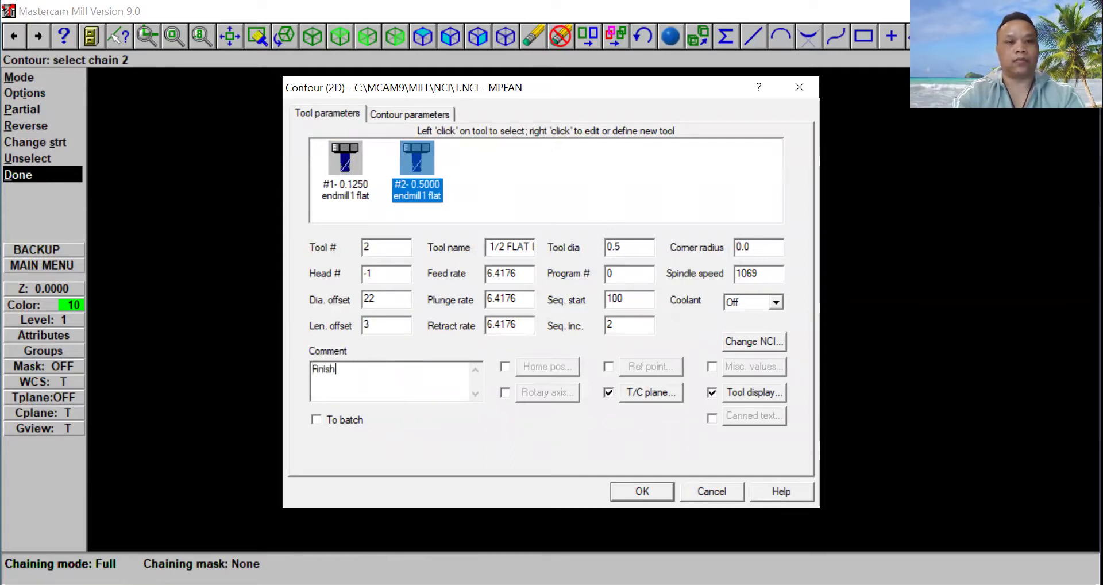
pyautogui.write(' Path')
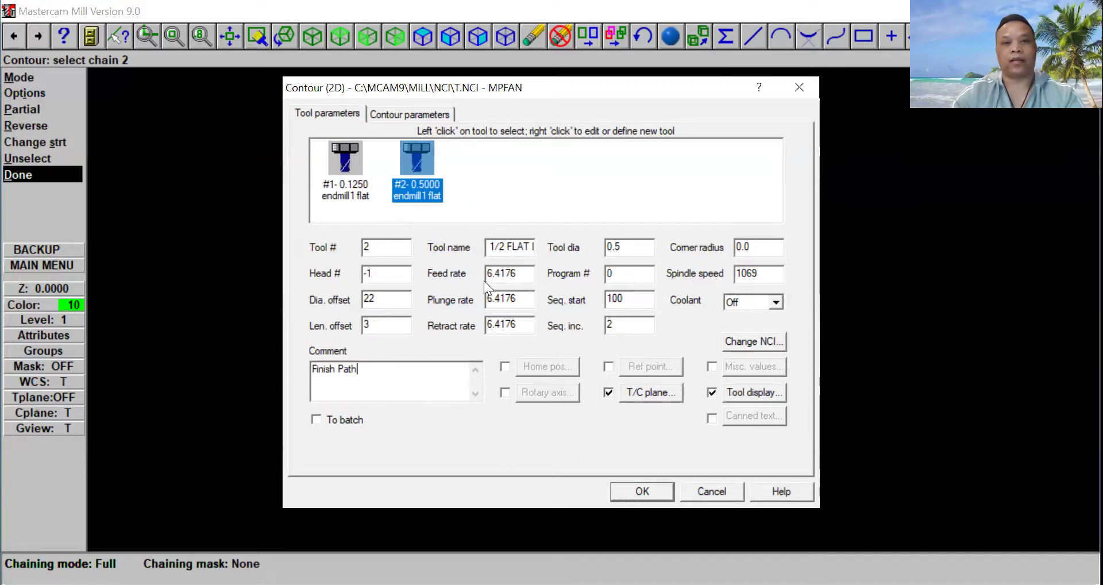
# Set the contour operation's feed rate, plunge rate and retract rate to 9.0 each.
pyautogui.doubleClick(507, 275)
pyautogui.write('9')
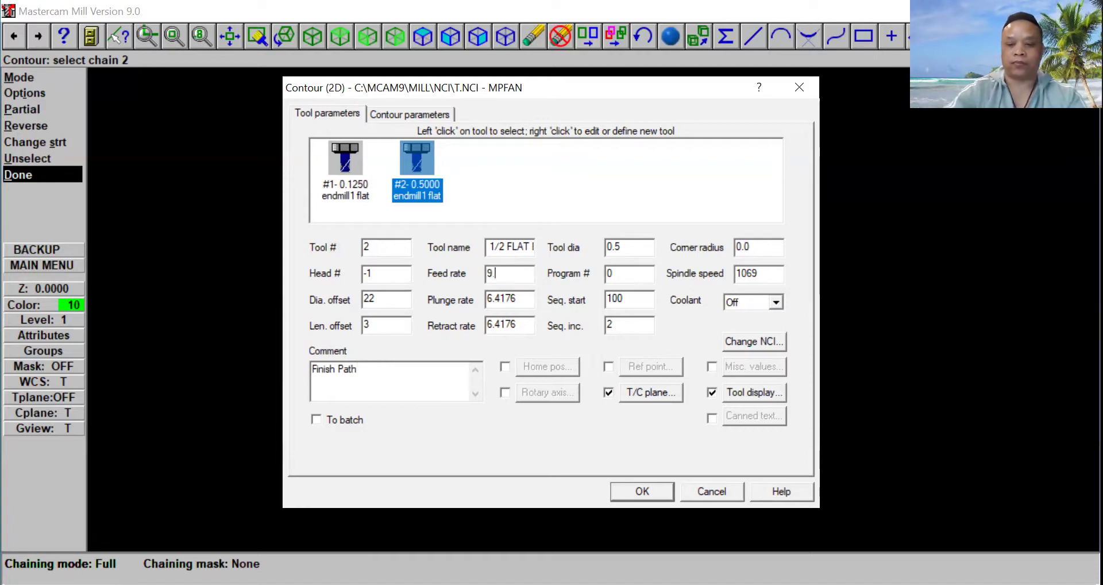
pyautogui.moveTo(526, 299); pyautogui.dragTo(445, 308)
pyautogui.write('9.')
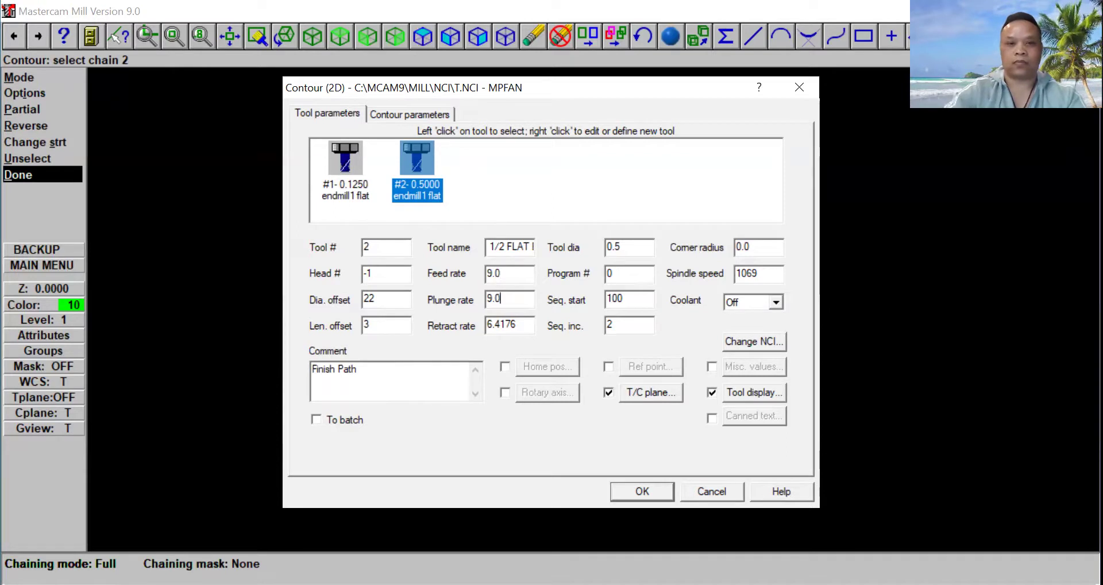
pyautogui.moveTo(528, 324); pyautogui.dragTo(459, 326)
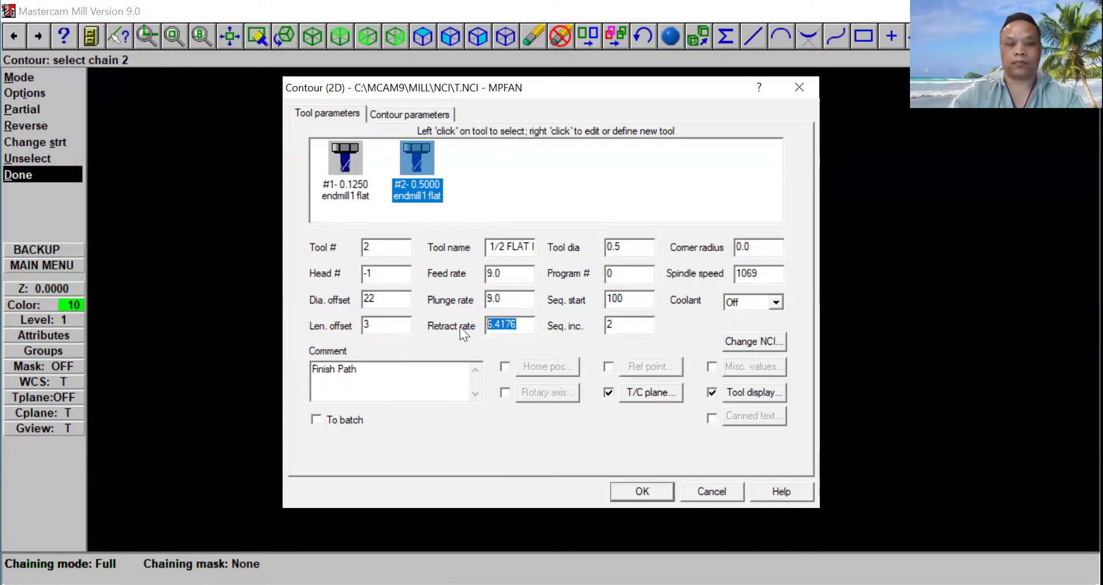
pyautogui.write('9.0')
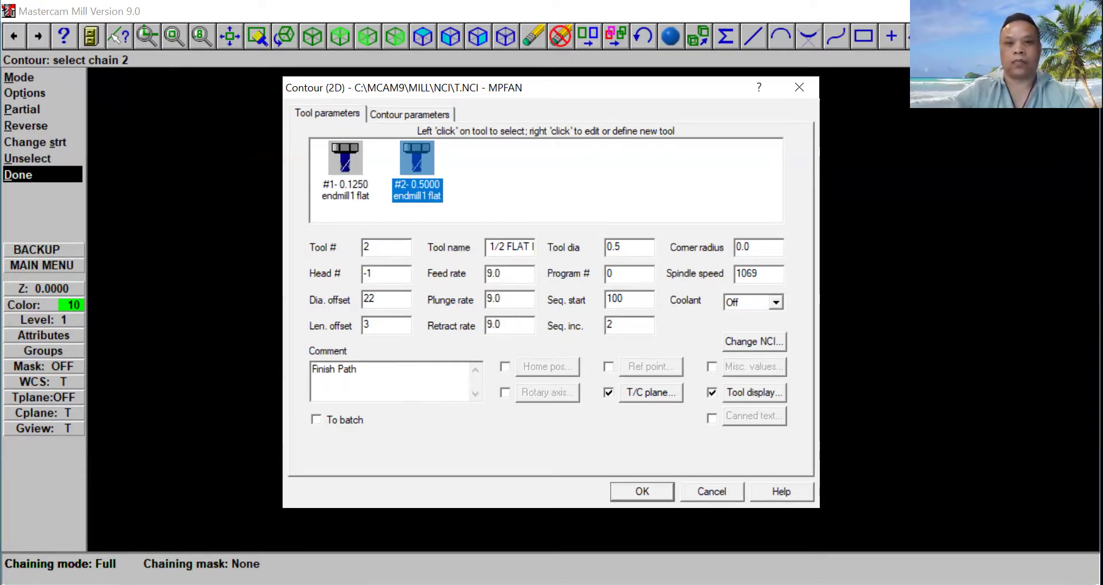
# Set the contour tool's spindle speed to 2000 and its coolant to Flood.
pyautogui.moveTo(773, 274); pyautogui.dragTo(699, 274)
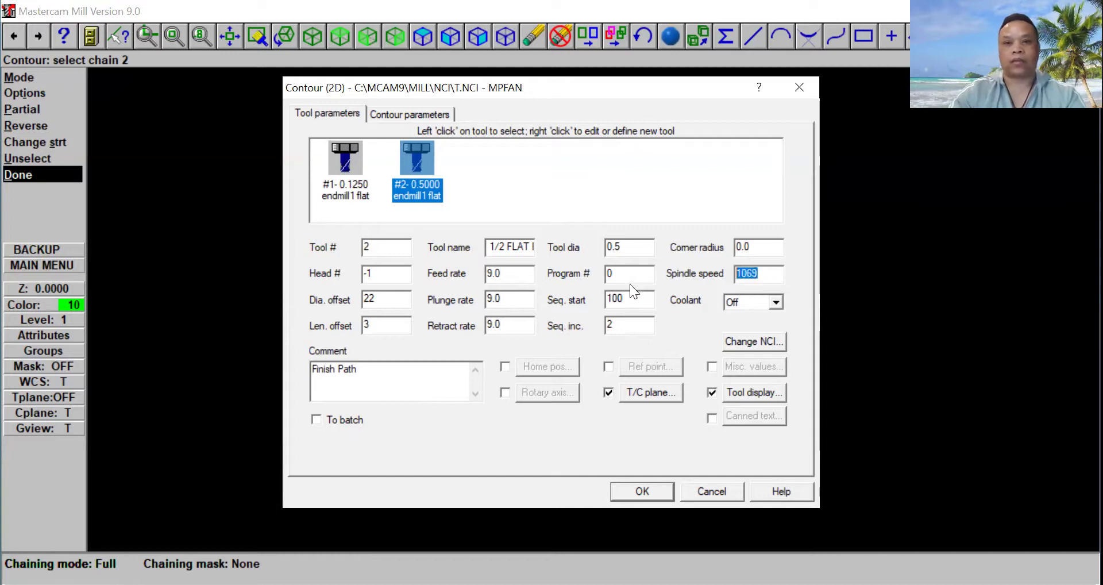
pyautogui.write('2000')
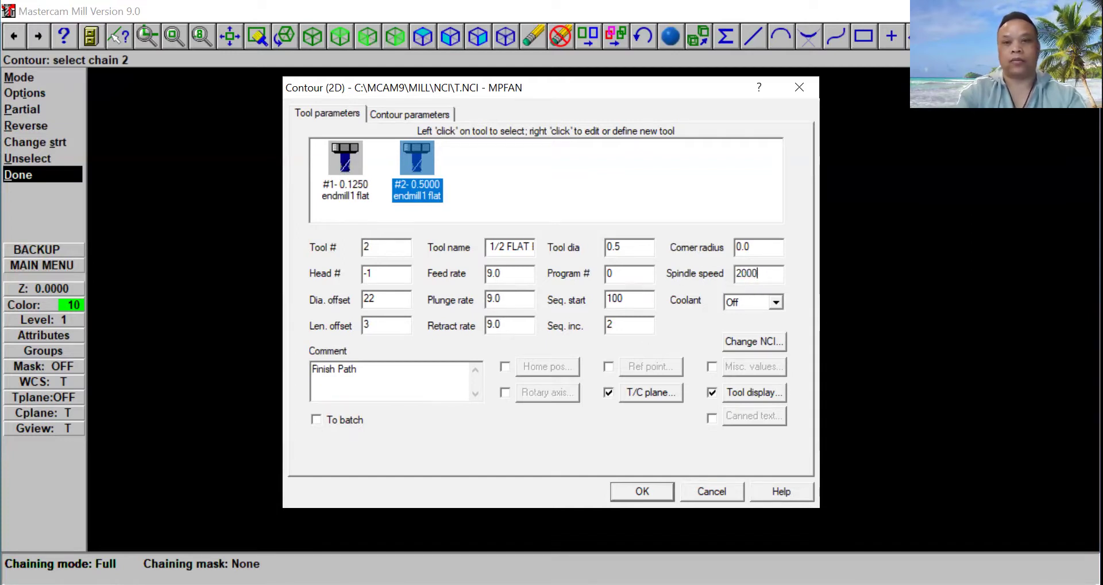
pyautogui.click(776, 303)
pyautogui.click(750, 329)
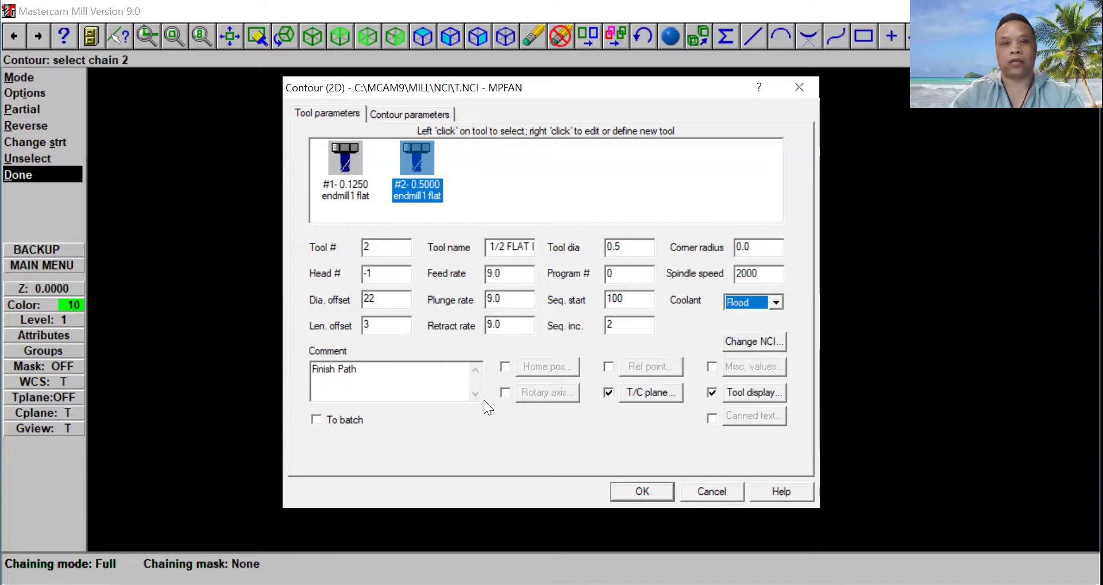
# Set the contour's absolute cutting depth to -76 in the contour parameters.
pyautogui.click(413, 113)
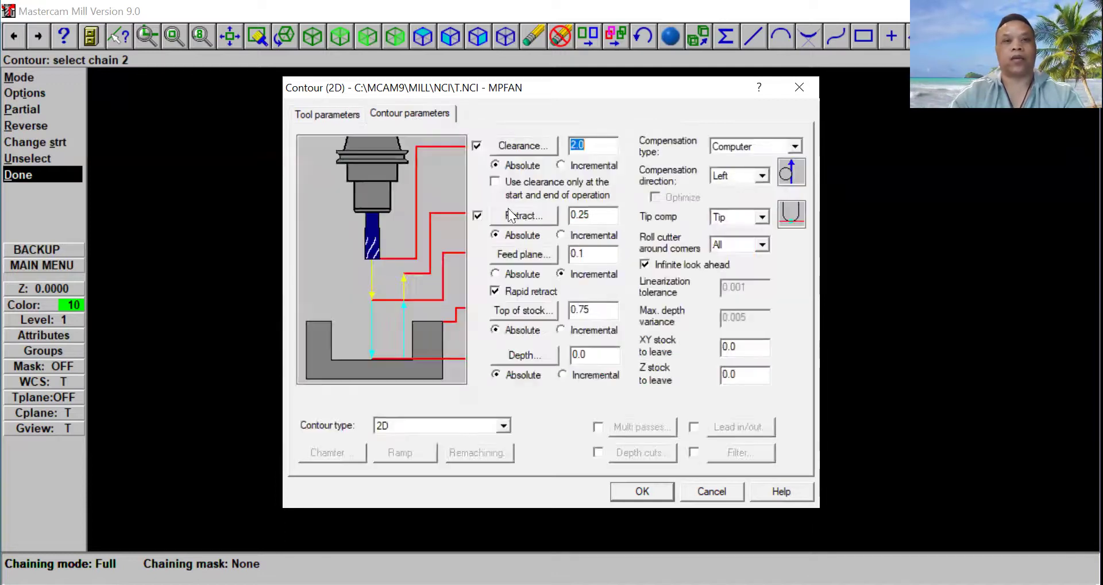
pyautogui.doubleClick(603, 355)
pyautogui.write('-')
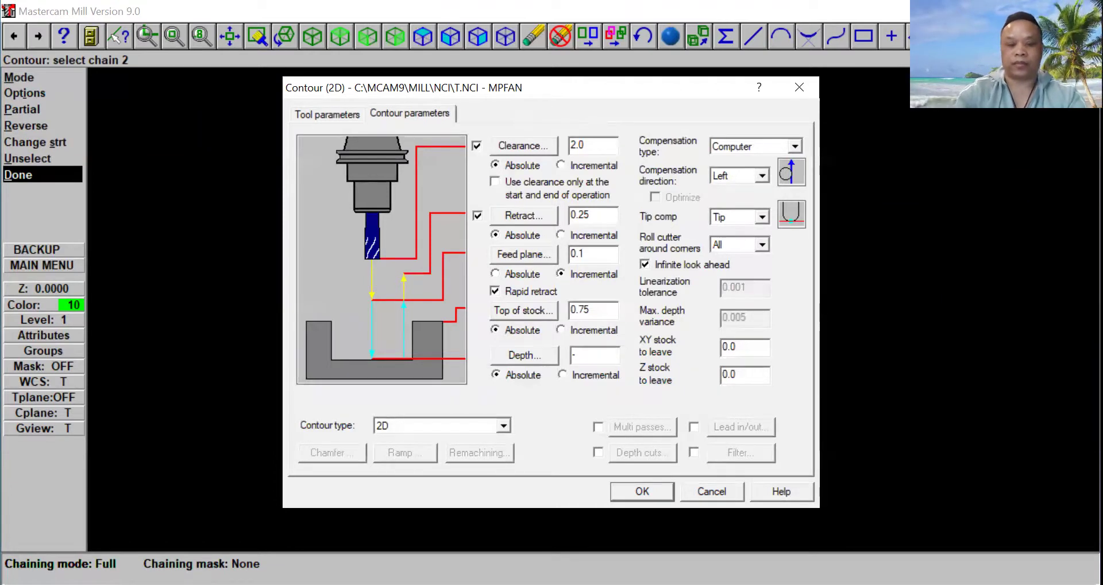
pyautogui.write('76')
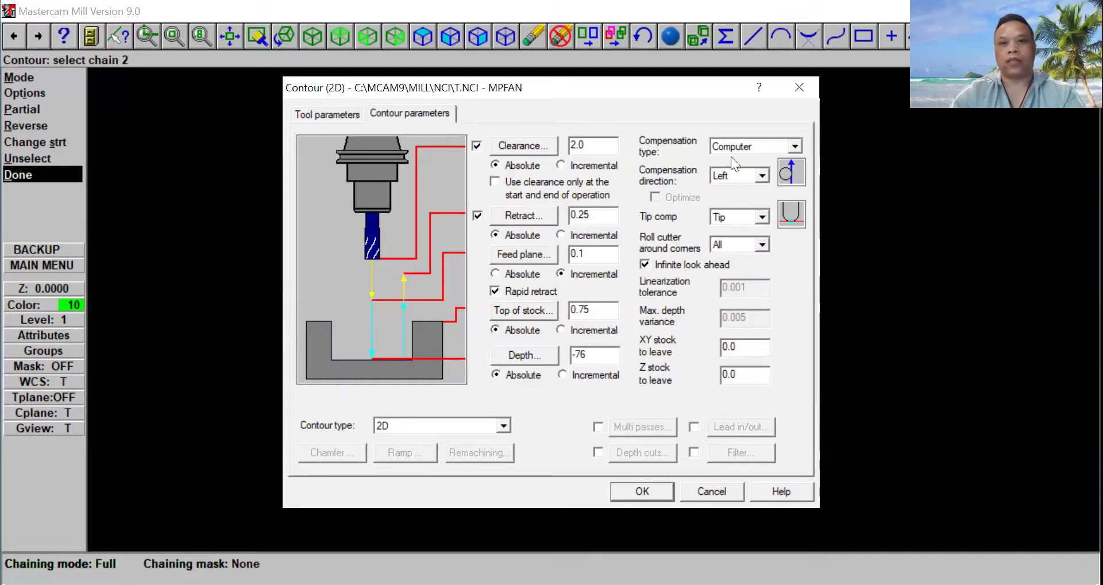
# Set the contour's compensation type to Wear and tip comp to Center, and generate the toolpath.
pyautogui.click(796, 145)
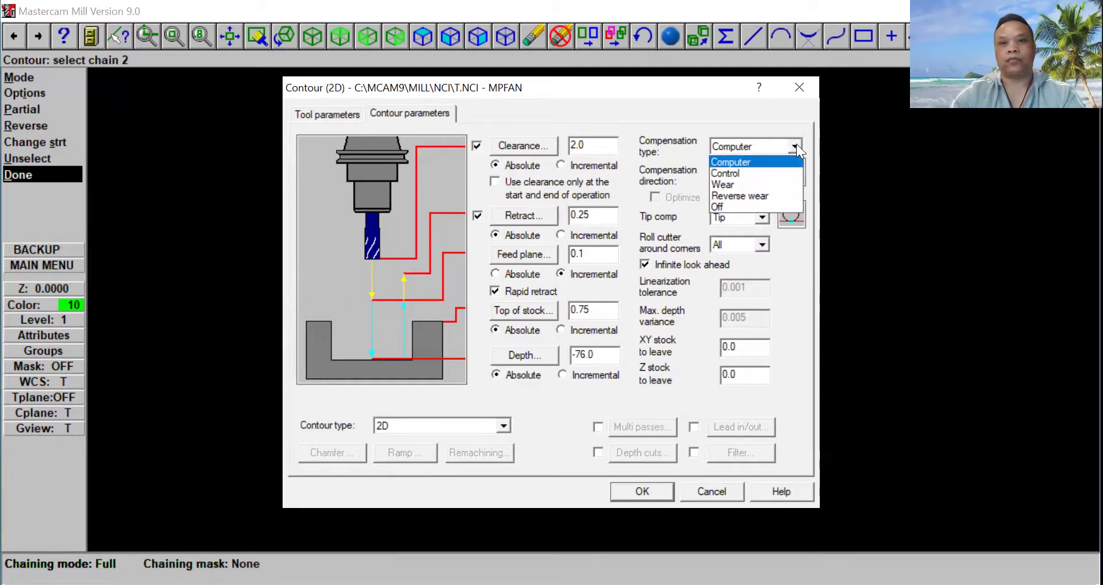
pyautogui.click(760, 183)
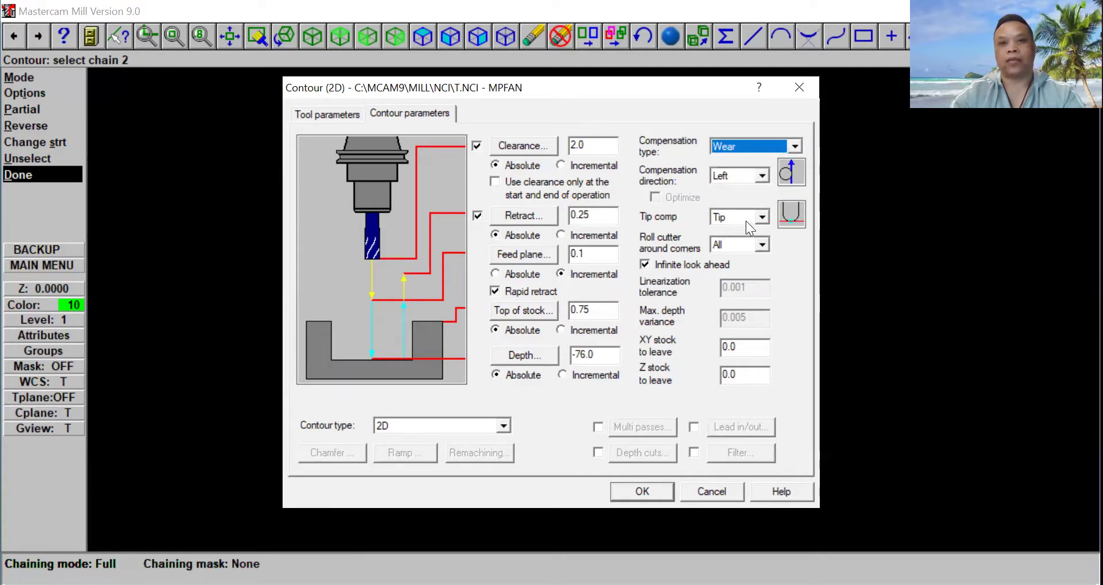
pyautogui.click(765, 216)
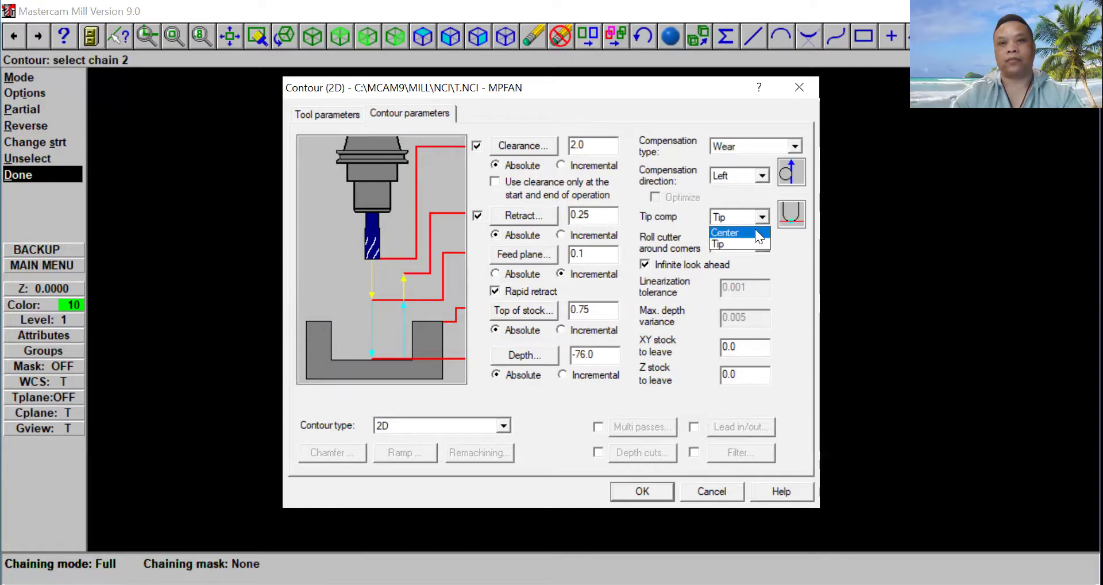
pyautogui.click(754, 228)
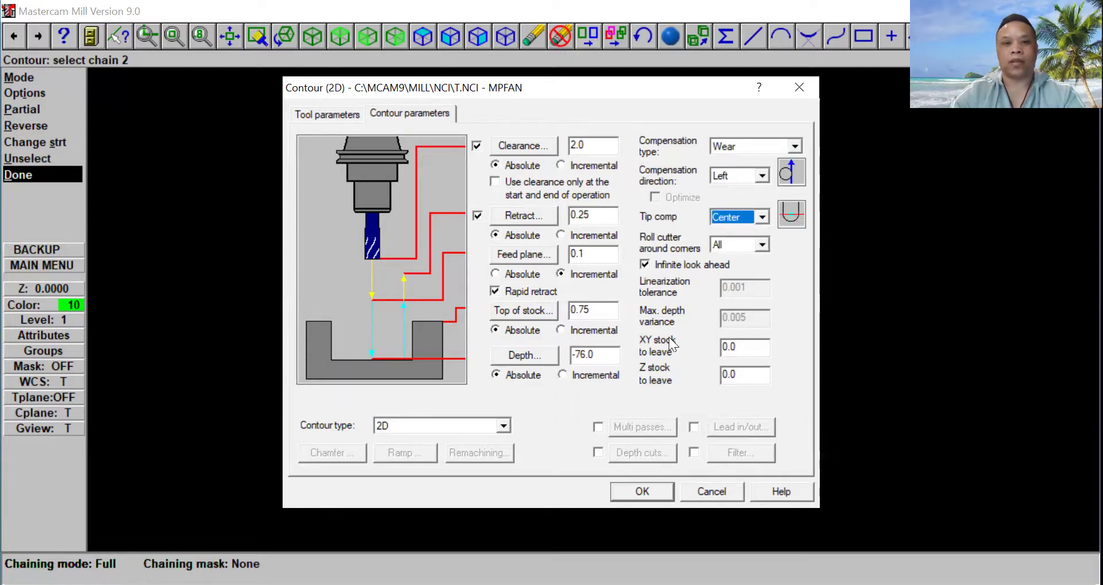
pyautogui.click(651, 492)
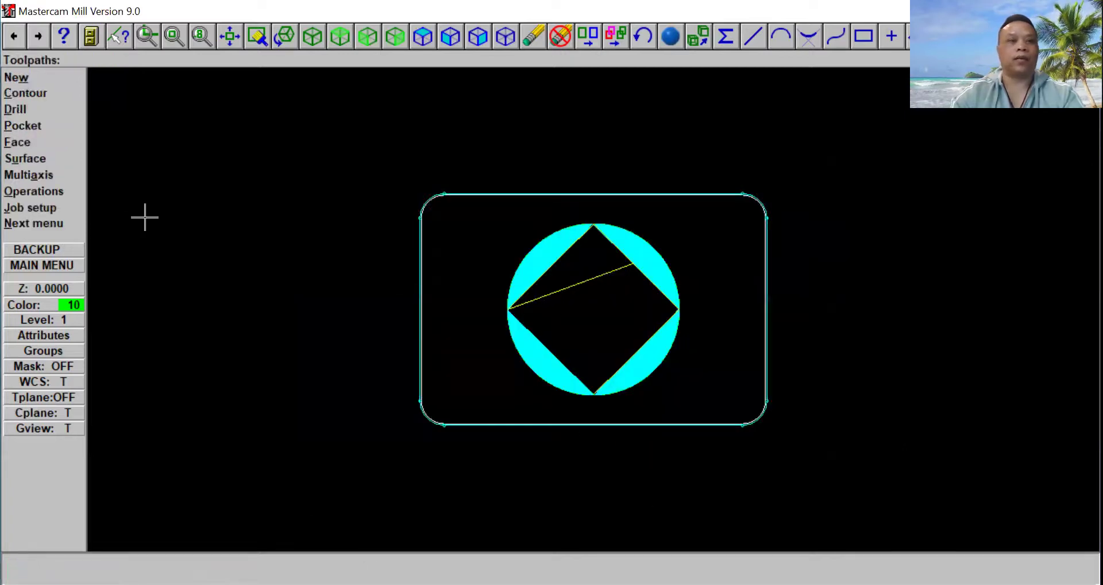
# Verify the pocket and contour operations together in a solid machining simulation, raising the playback speed.
pyautogui.click(54, 192)
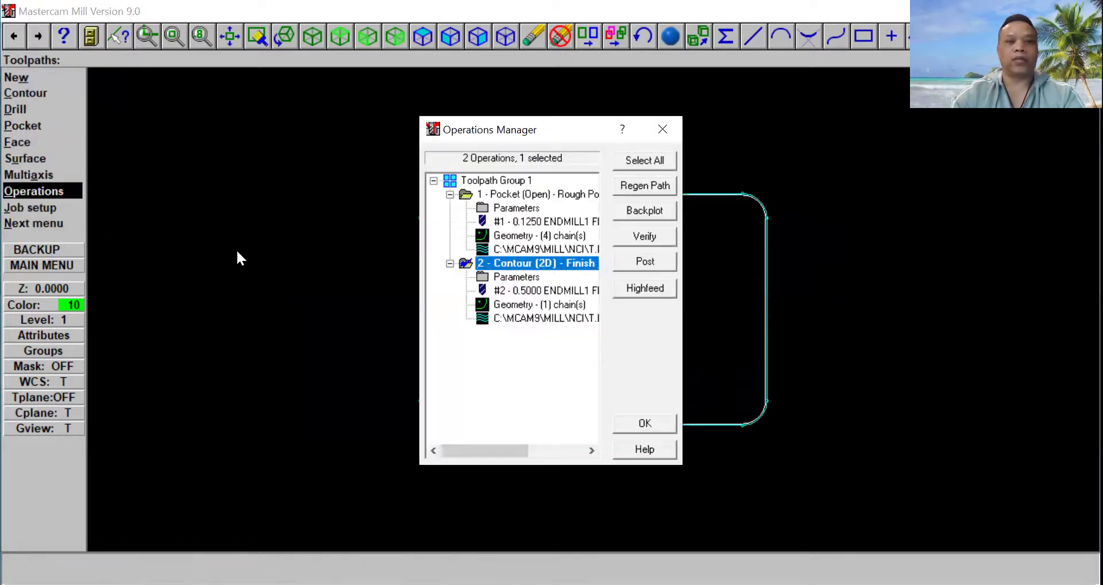
pyautogui.click(629, 164)
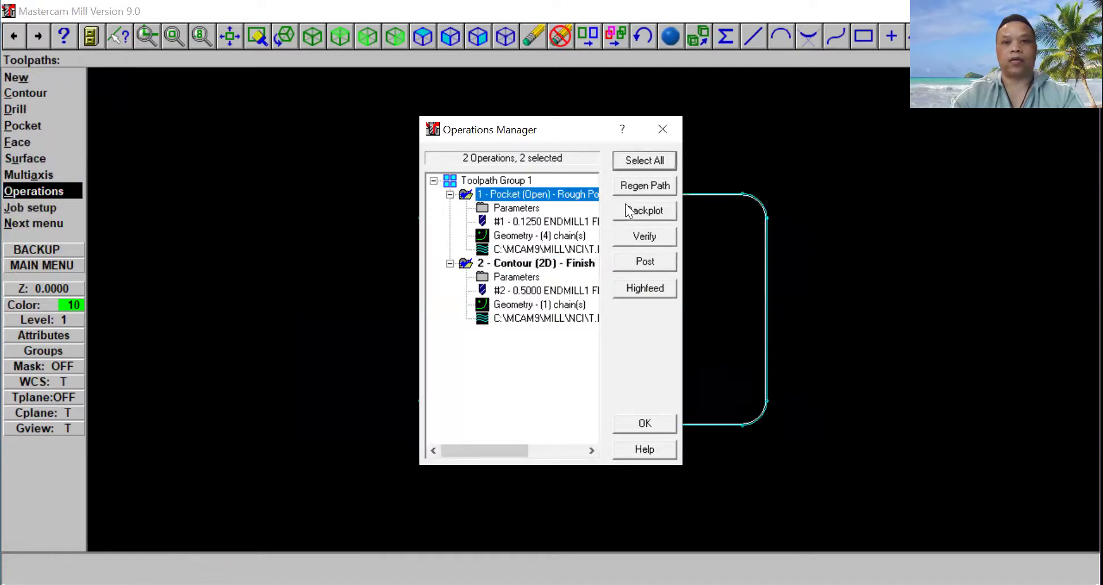
pyautogui.click(625, 239)
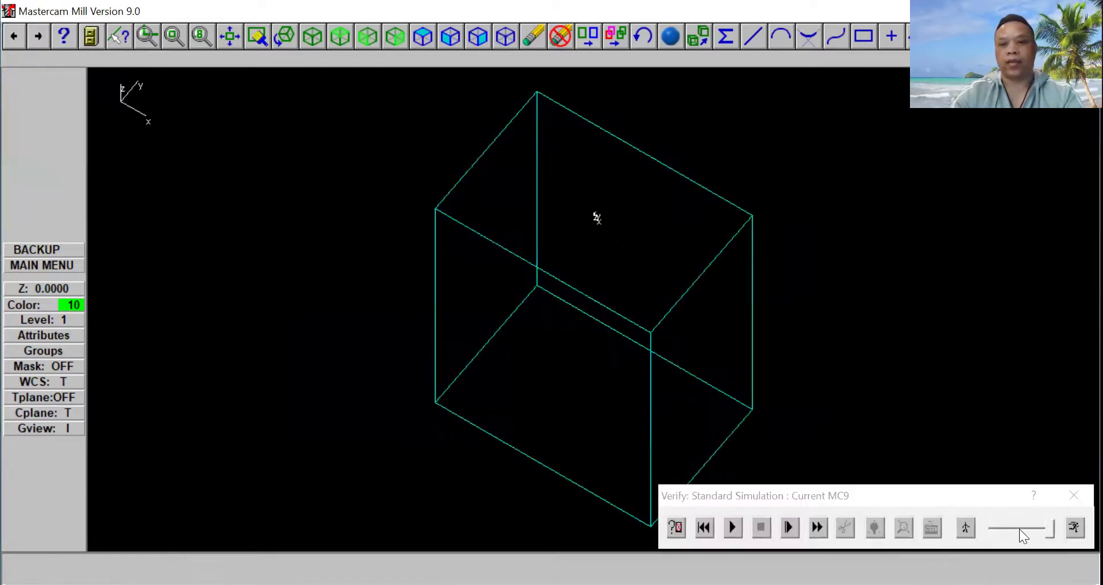
pyautogui.click(734, 526)
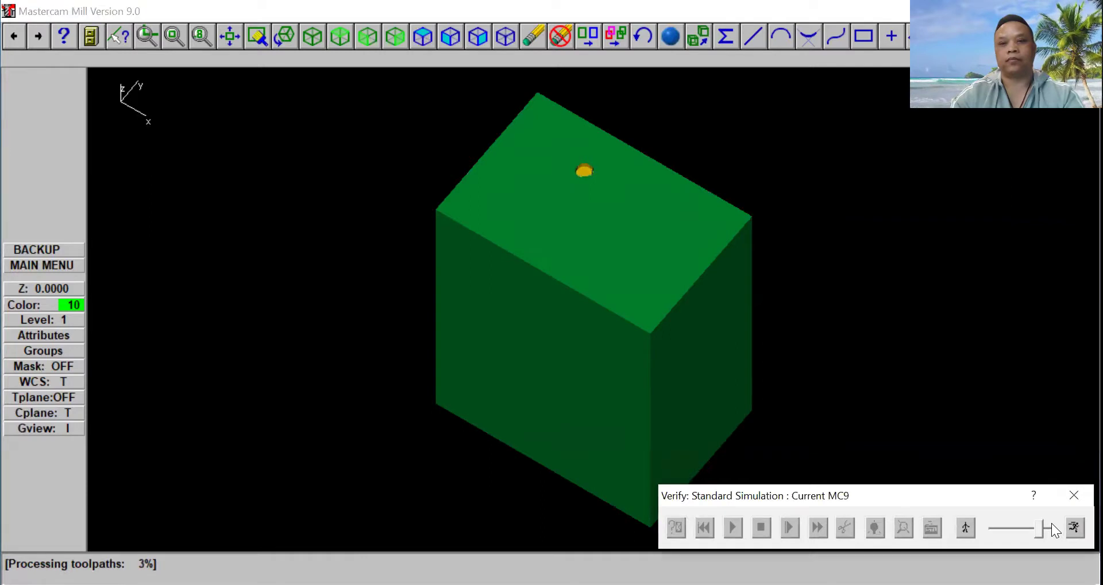
pyautogui.moveTo(1043, 526); pyautogui.dragTo(1046, 525)
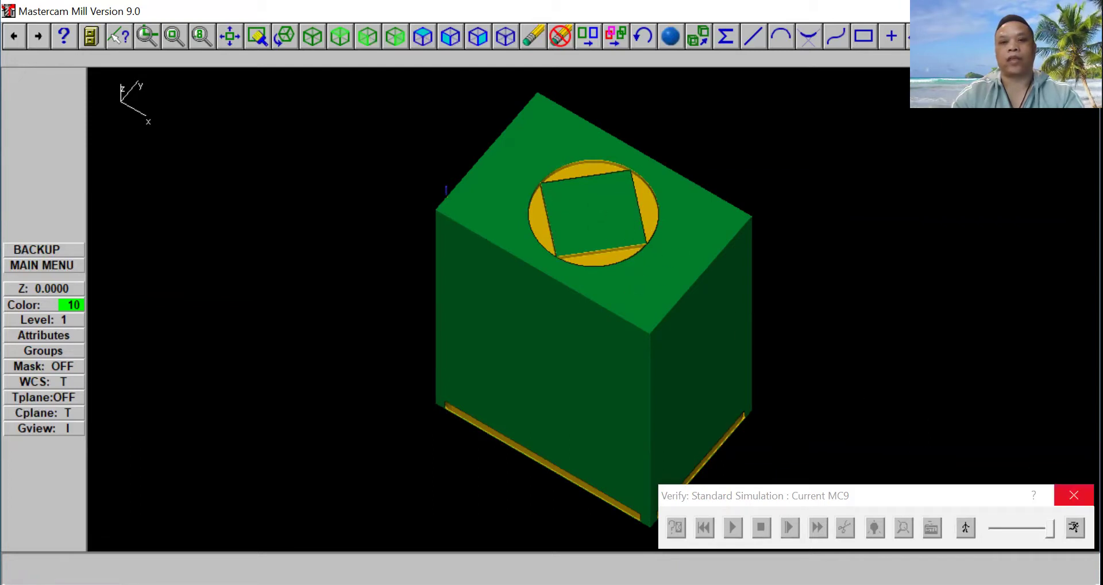
pyautogui.click(1074, 494)
pyautogui.click(665, 127)
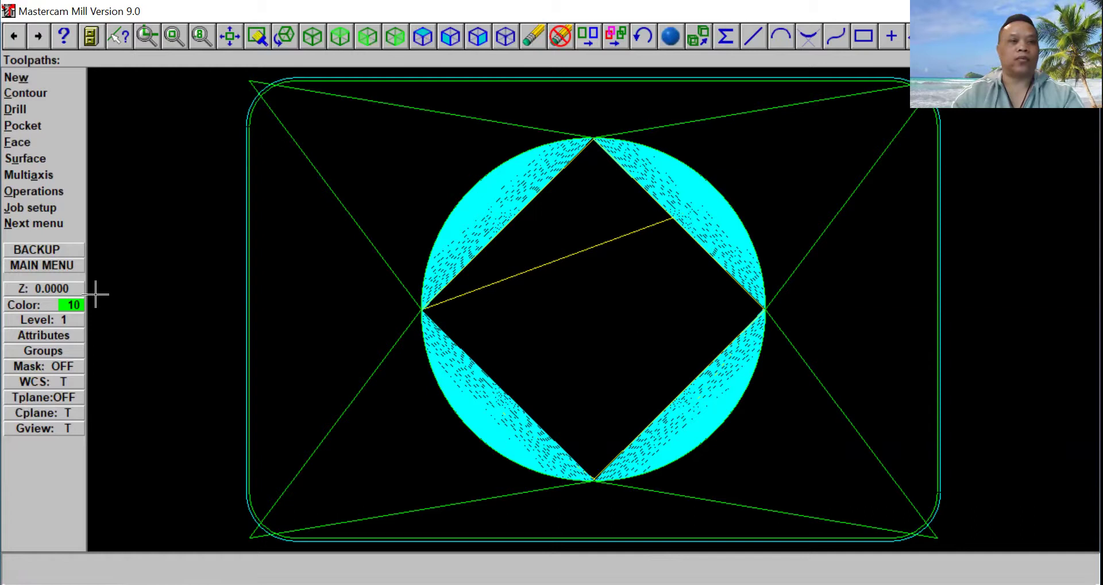
# Run the verify simulation again for all operations and return to the toolpath geometry.
pyautogui.click(67, 266)
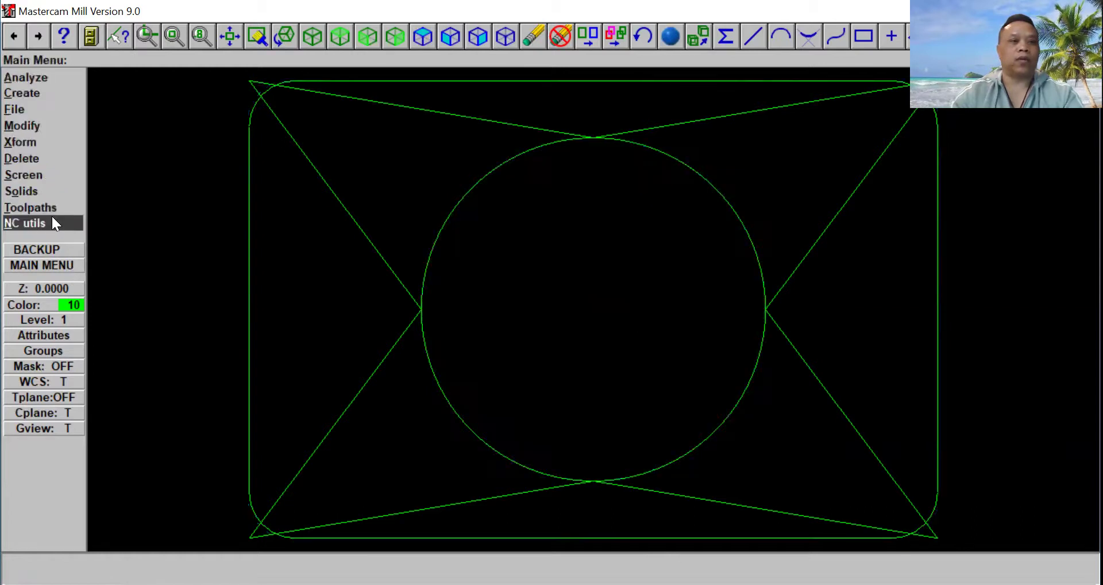
pyautogui.click(53, 207)
pyautogui.click(50, 188)
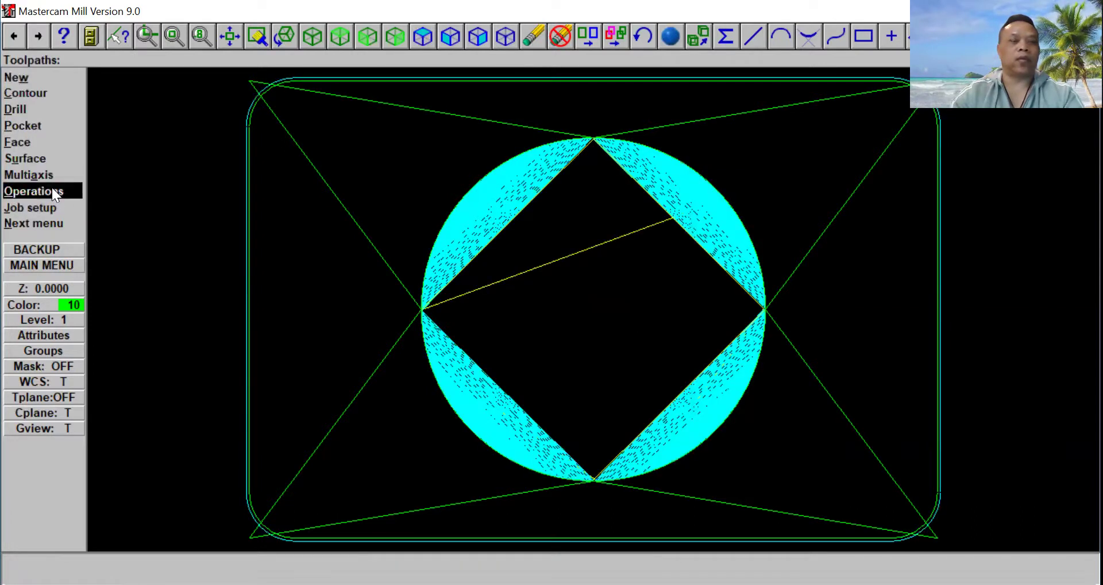
pyautogui.click(646, 164)
pyautogui.click(646, 237)
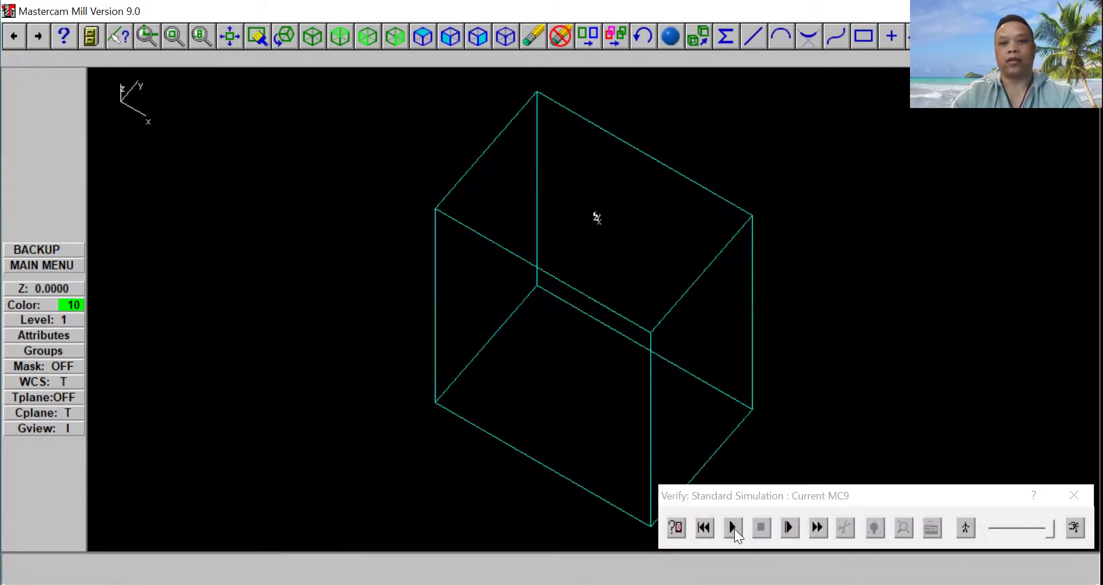
pyautogui.click(733, 527)
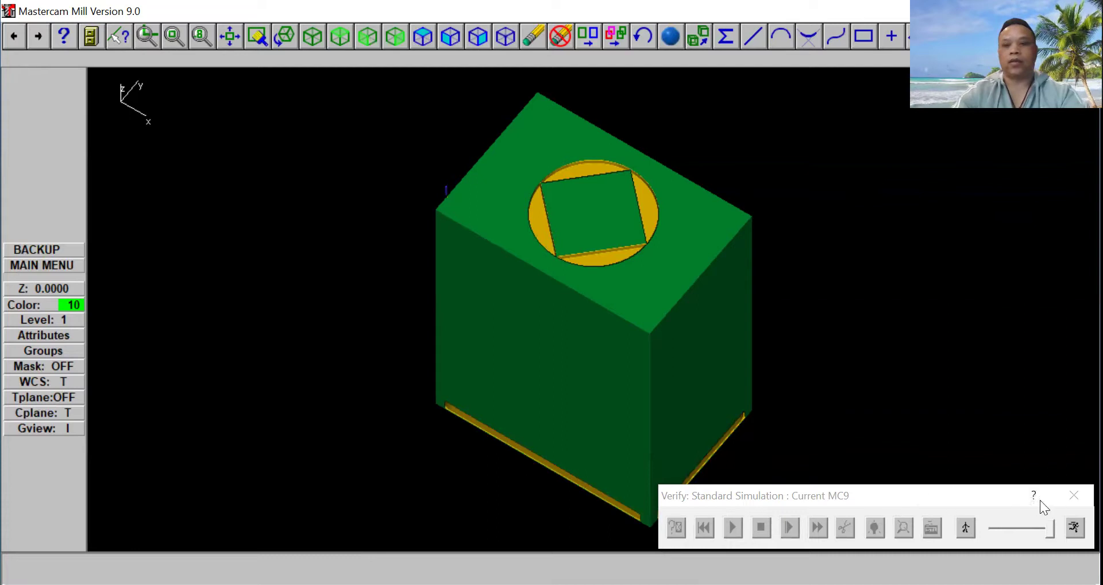
pyautogui.click(1073, 495)
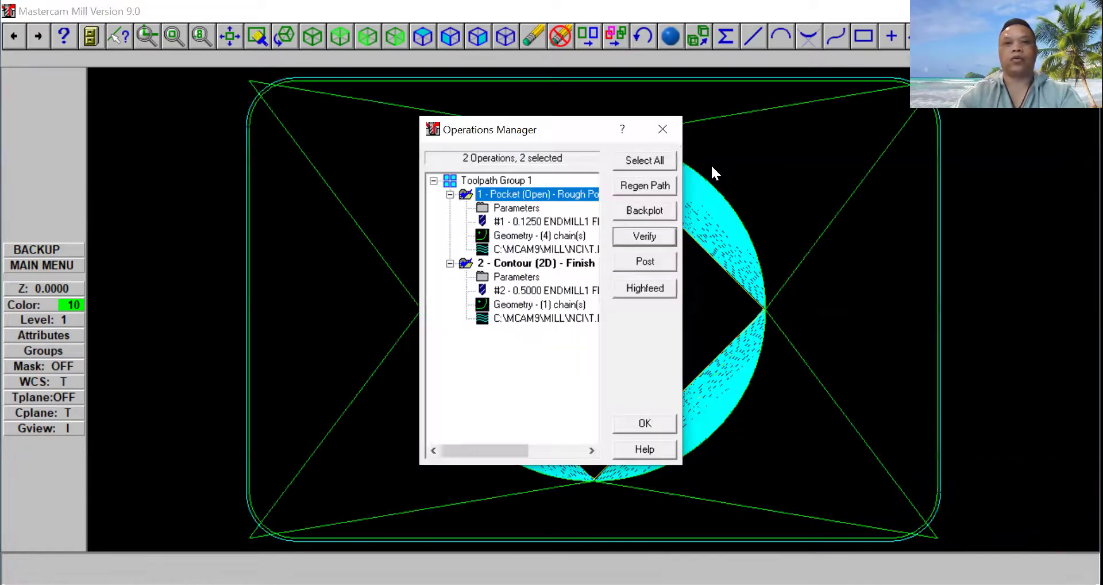
pyautogui.click(663, 124)
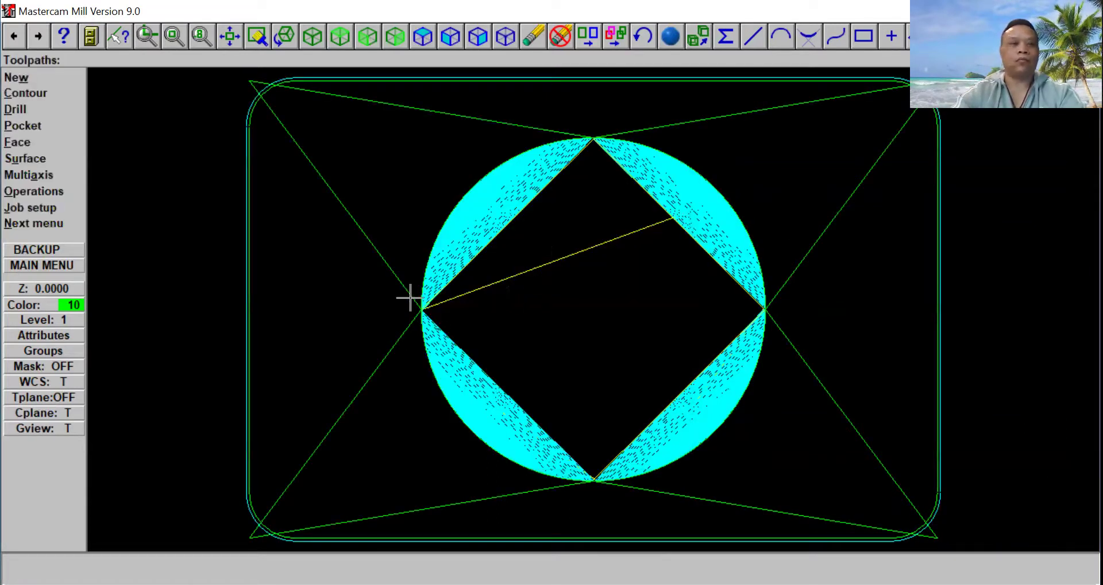
# Open the job setup for the toolpaths.
pyautogui.click(34, 207)
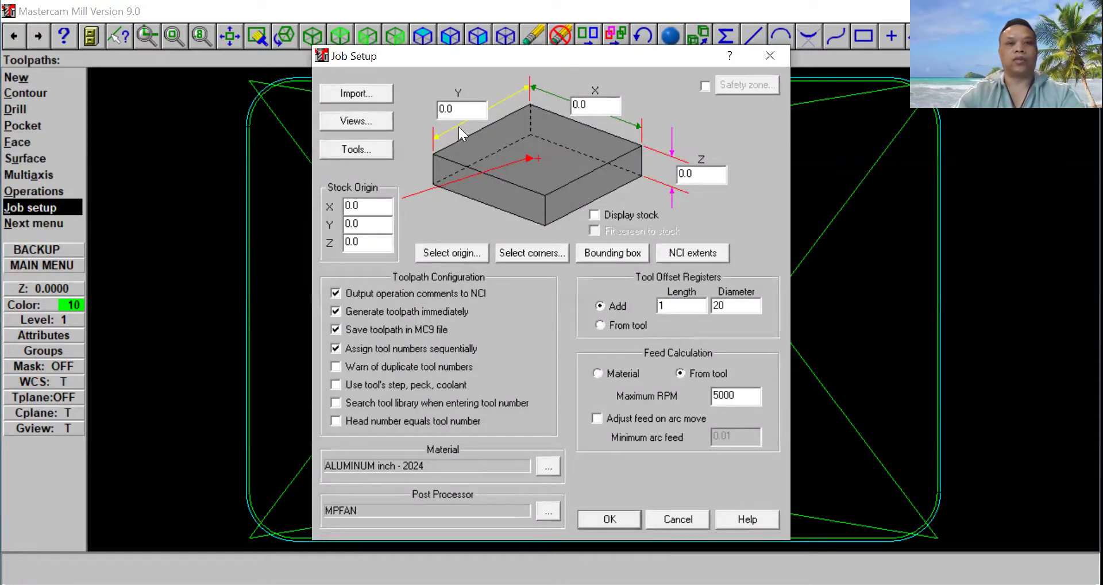